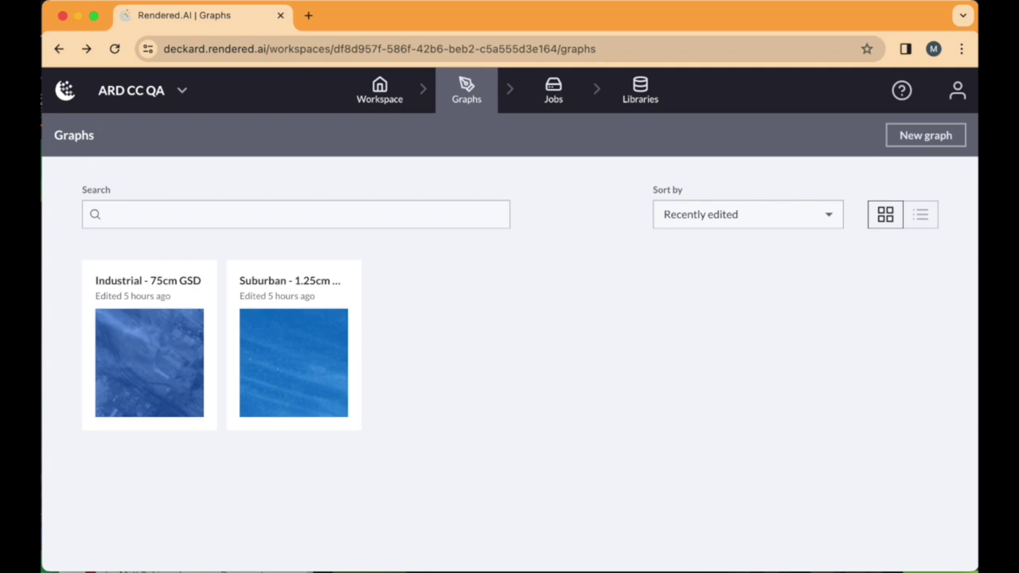
Open the Industrial - 75cm GSD graph and check the aerosol and visibility options of its Summer Atmosphere node.
click(159, 359)
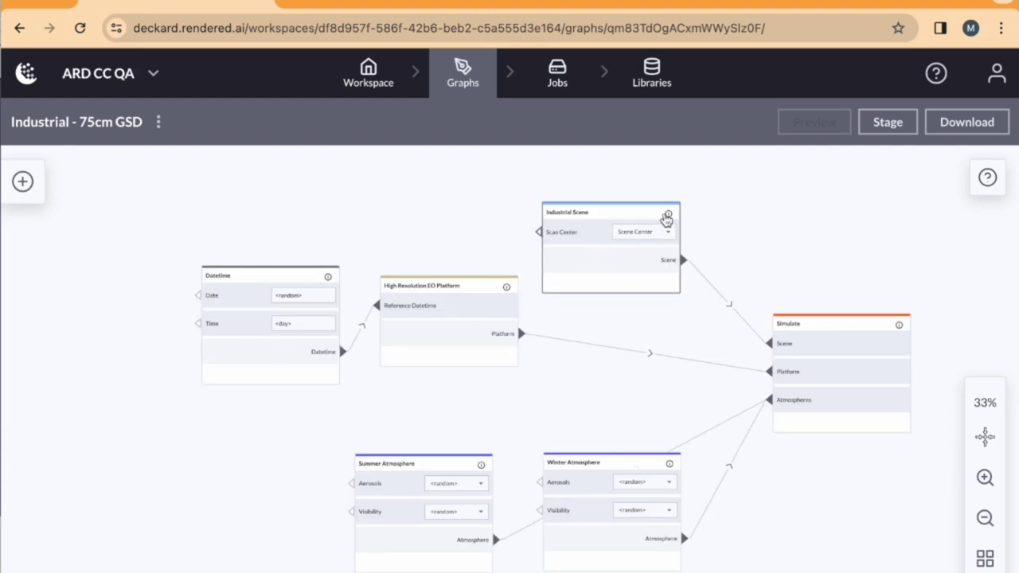
mouse_move(668, 215)
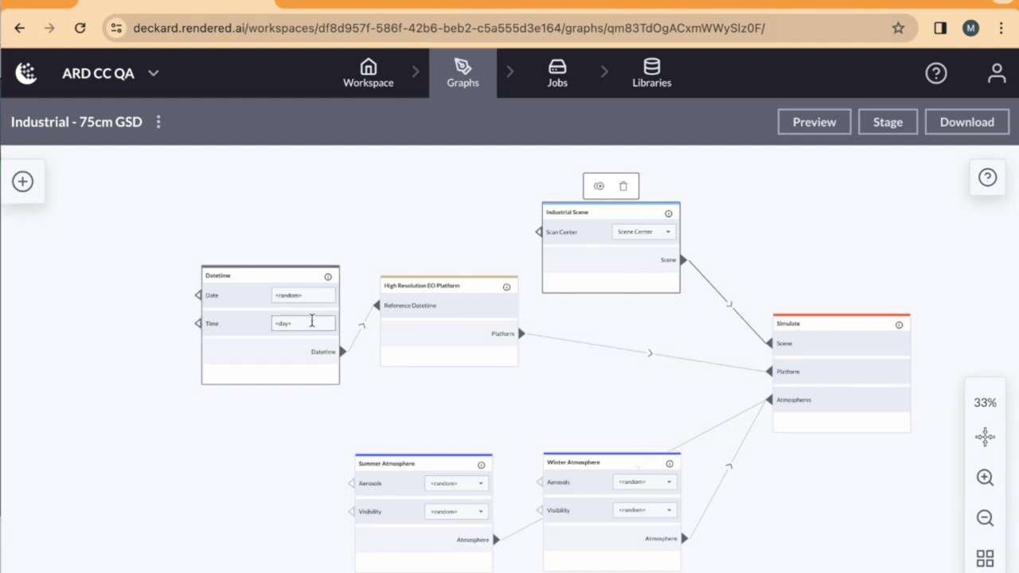
click(463, 487)
click(464, 487)
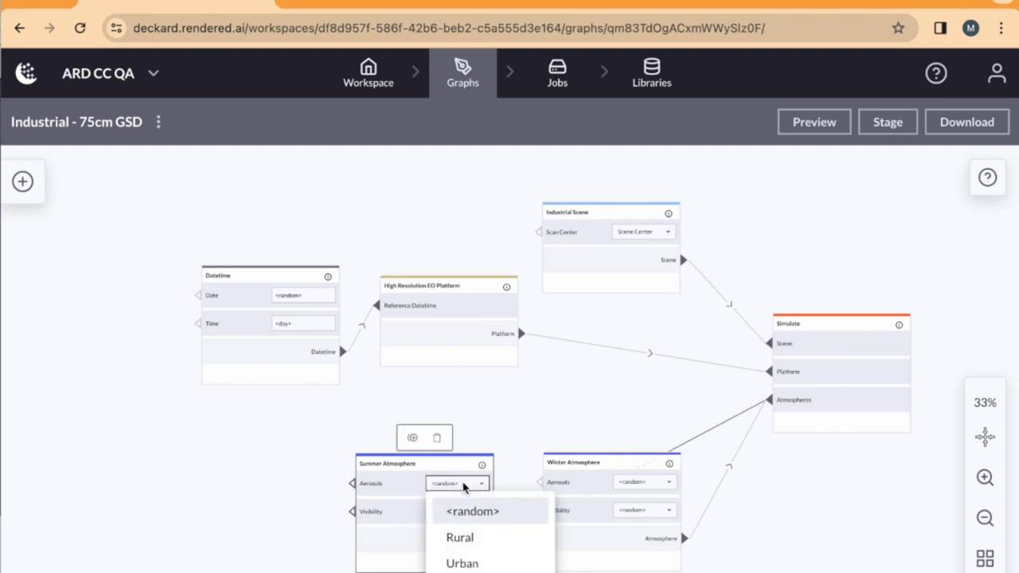
click(512, 426)
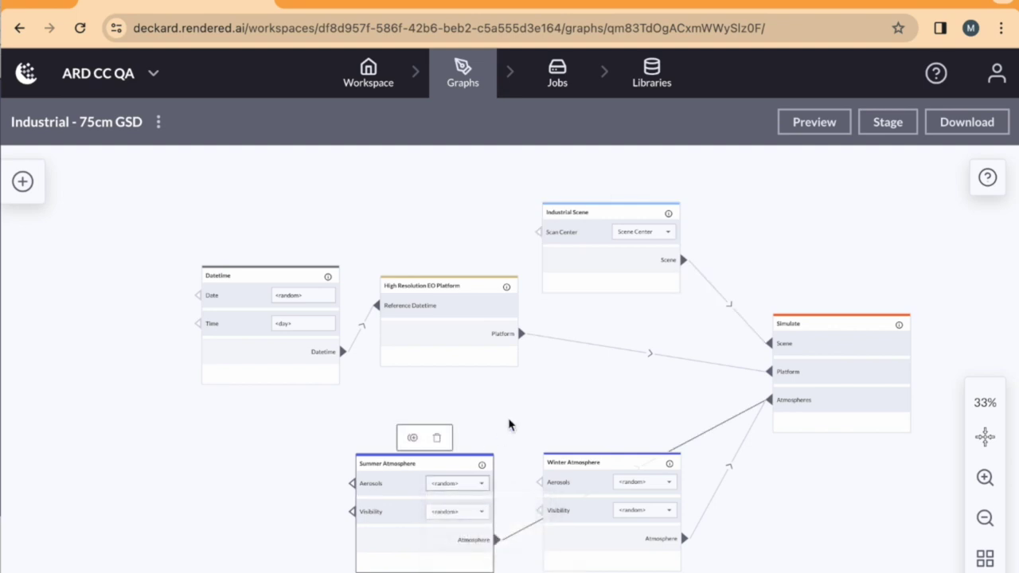
click(476, 516)
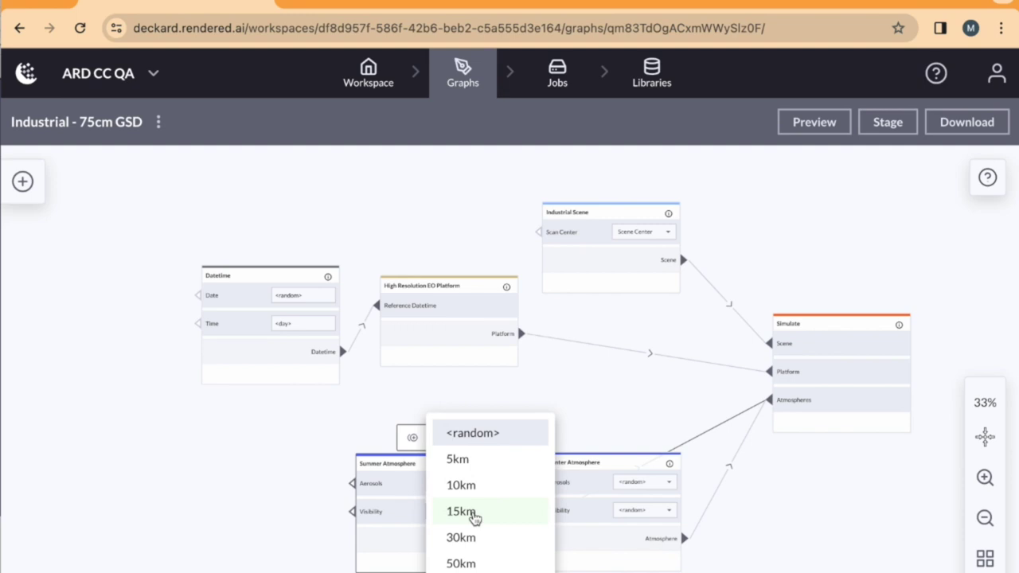
click(600, 379)
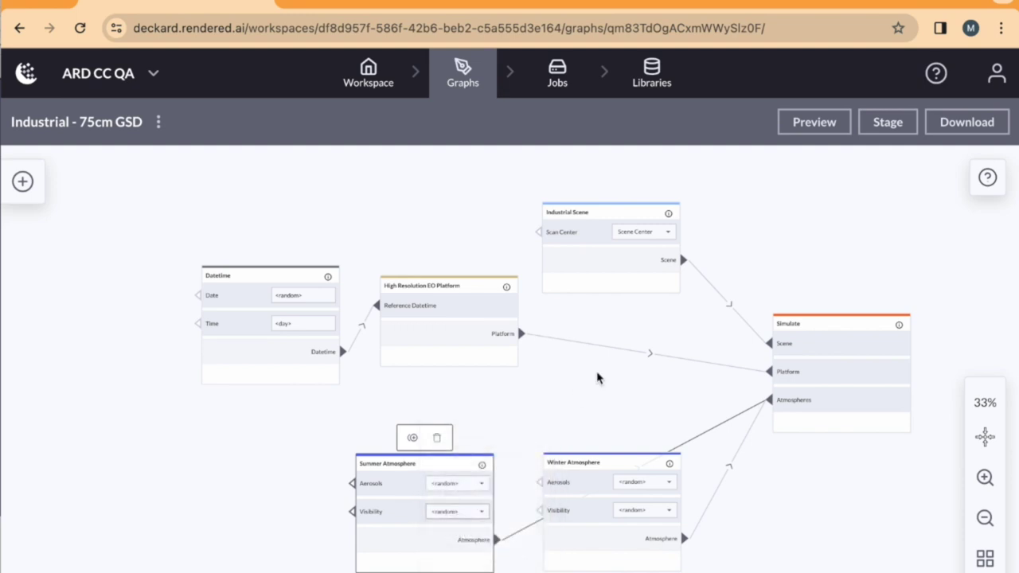
Preview the image rendered by the graph and close the preview.
click(811, 133)
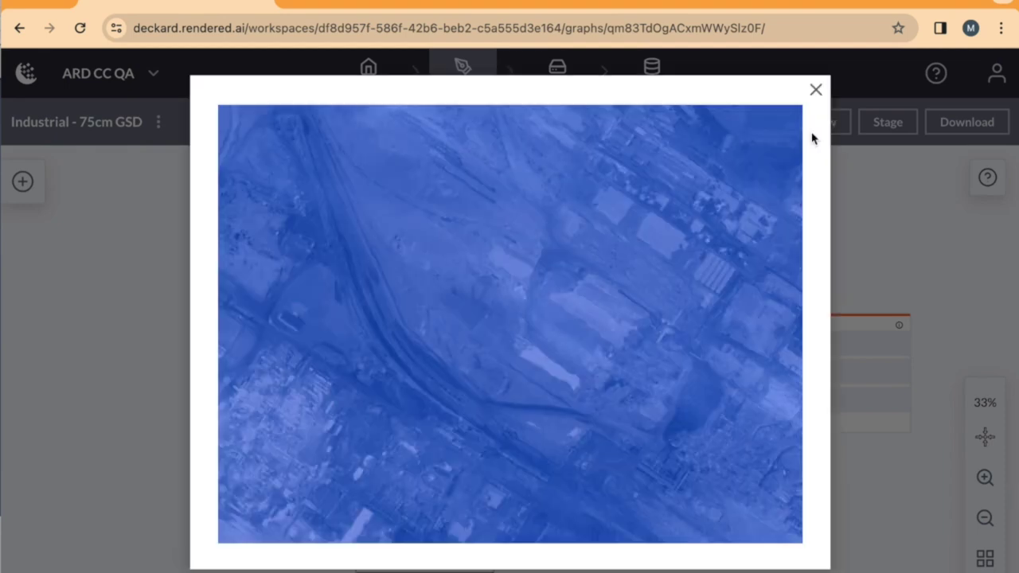
click(815, 91)
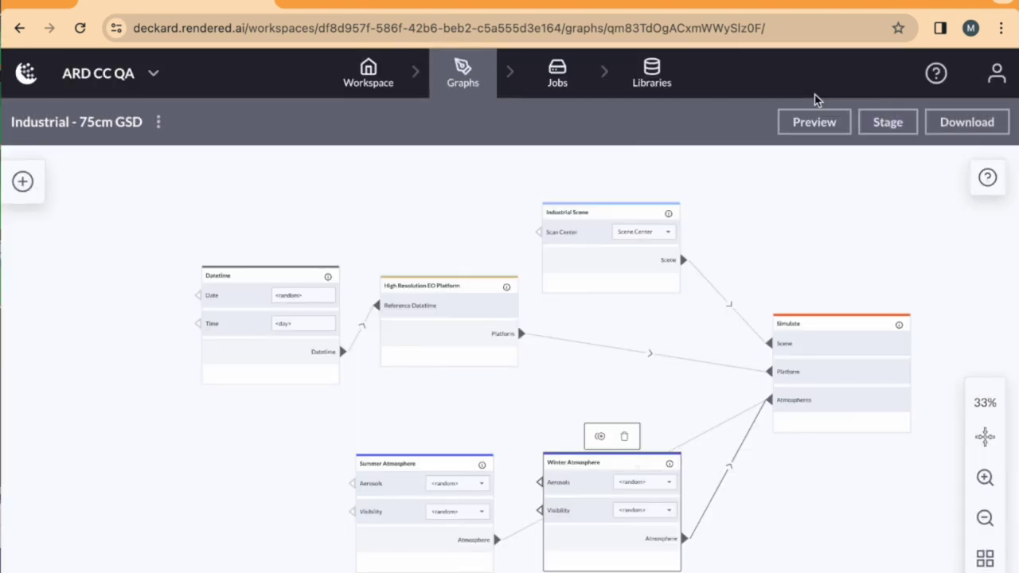
Set the Winter Atmosphere node's visibility to 50km and delete the Summer Atmosphere node from the graph.
click(656, 512)
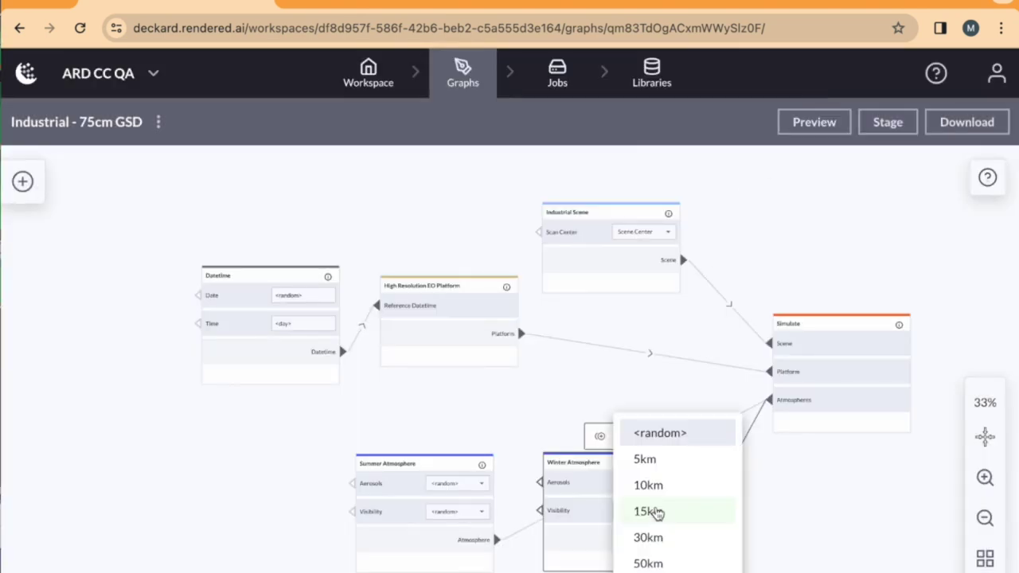
click(651, 563)
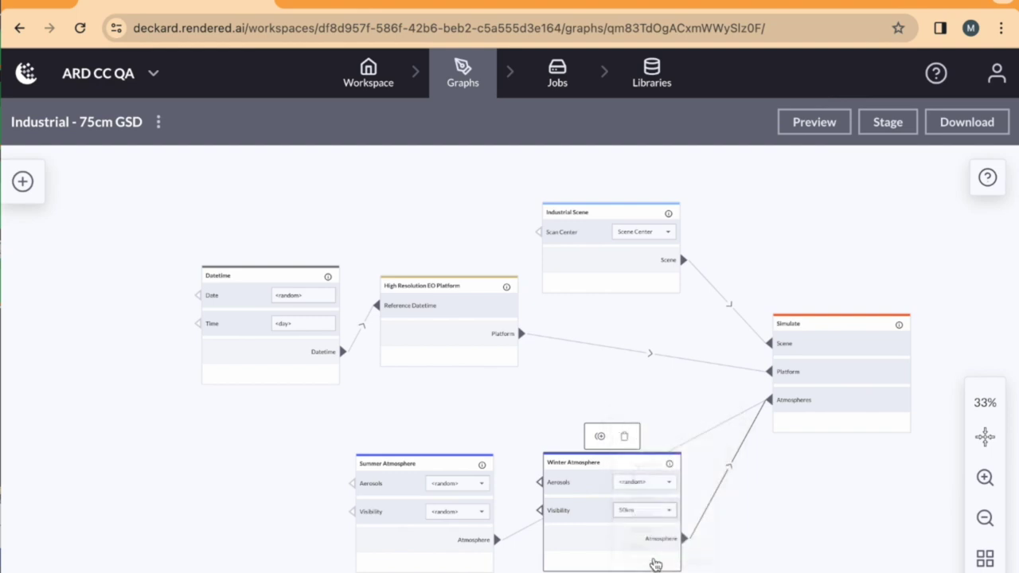
click(465, 473)
click(438, 439)
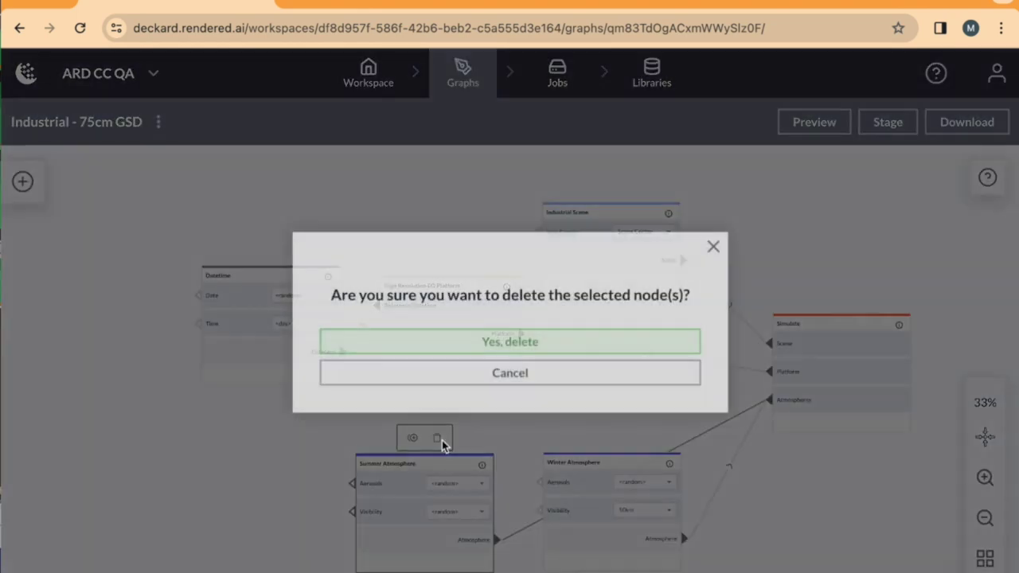
click(505, 342)
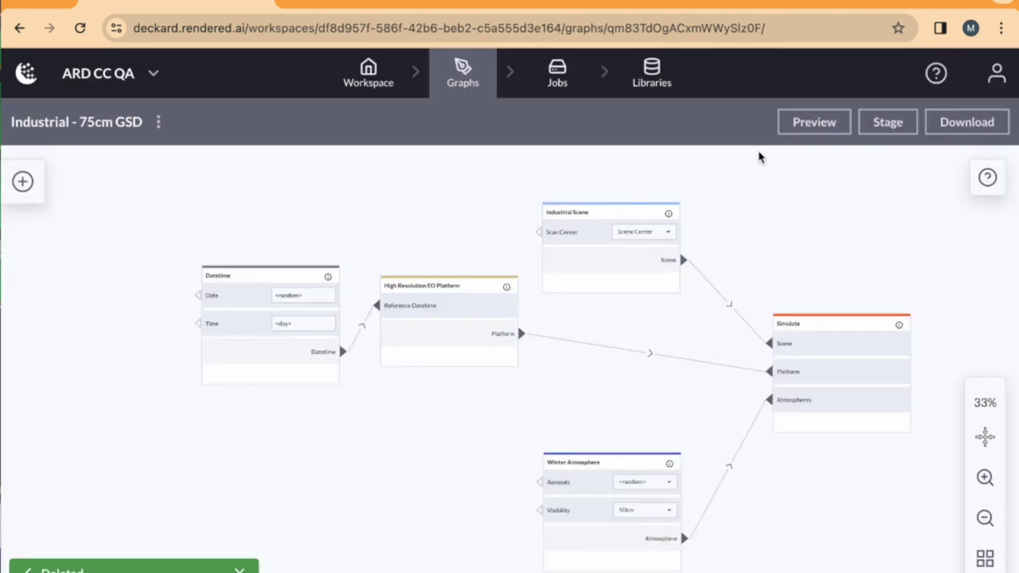
Stage the graph and rename the staged copy "Industrial - 75cm GSD - 50km vis Winter".
click(886, 123)
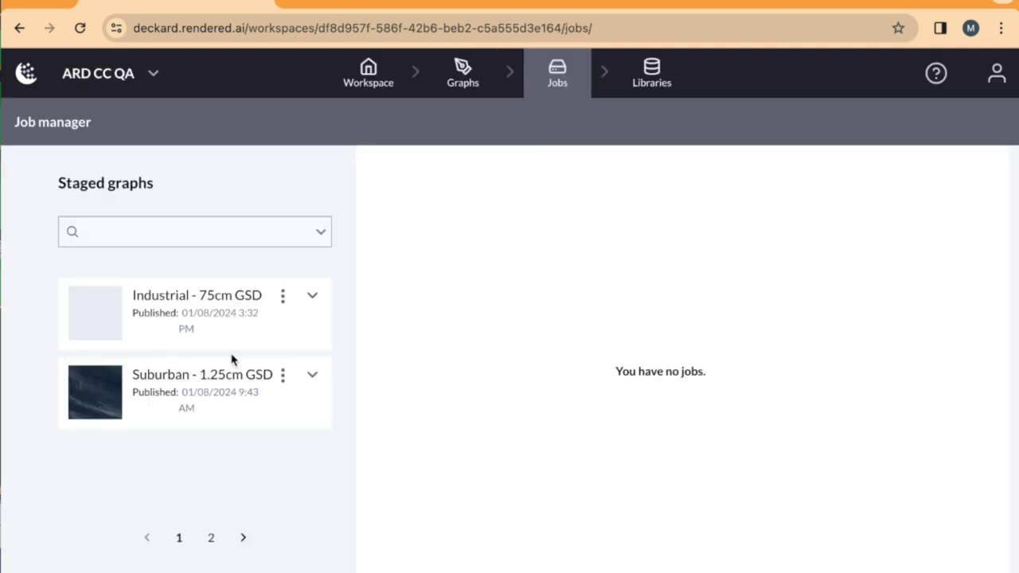
click(285, 299)
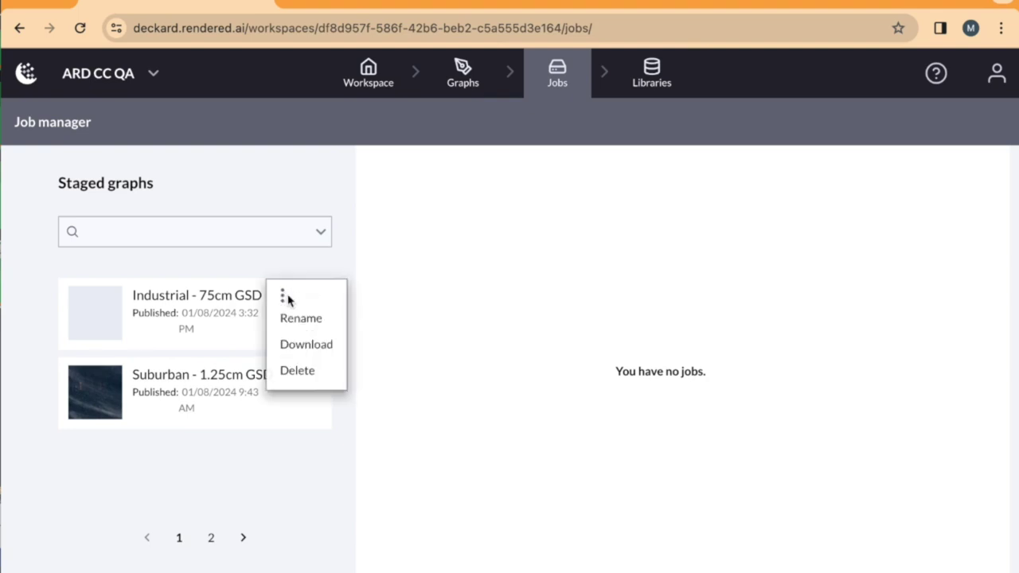
click(293, 318)
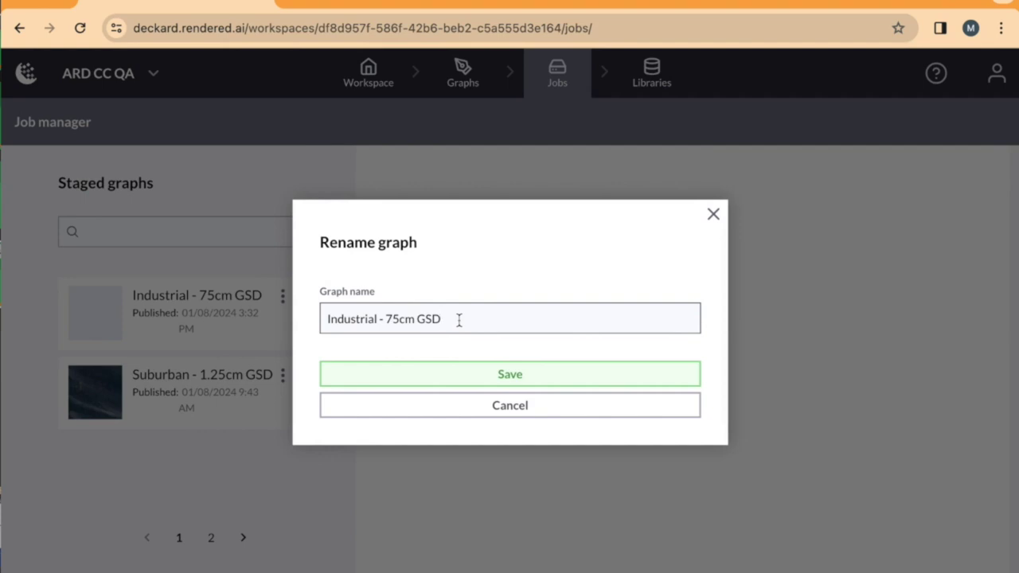
text(- 50km vis Winter)
click(496, 374)
Set the staged "Industrial - 75cm GSD - 50km vis Winter" graph to 1000 runs and start the job.
click(410, 300)
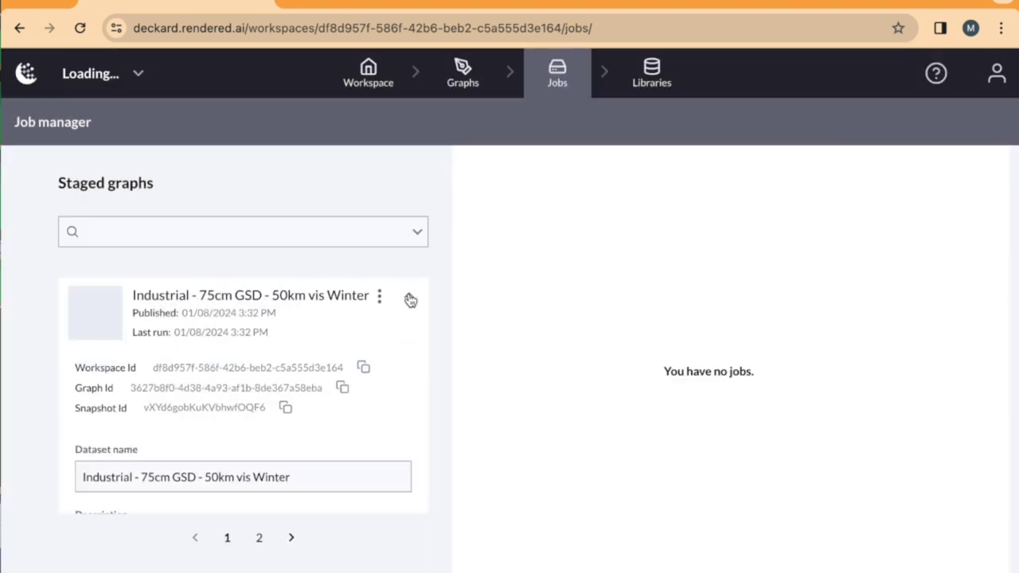
scroll(378, 352, down, 5)
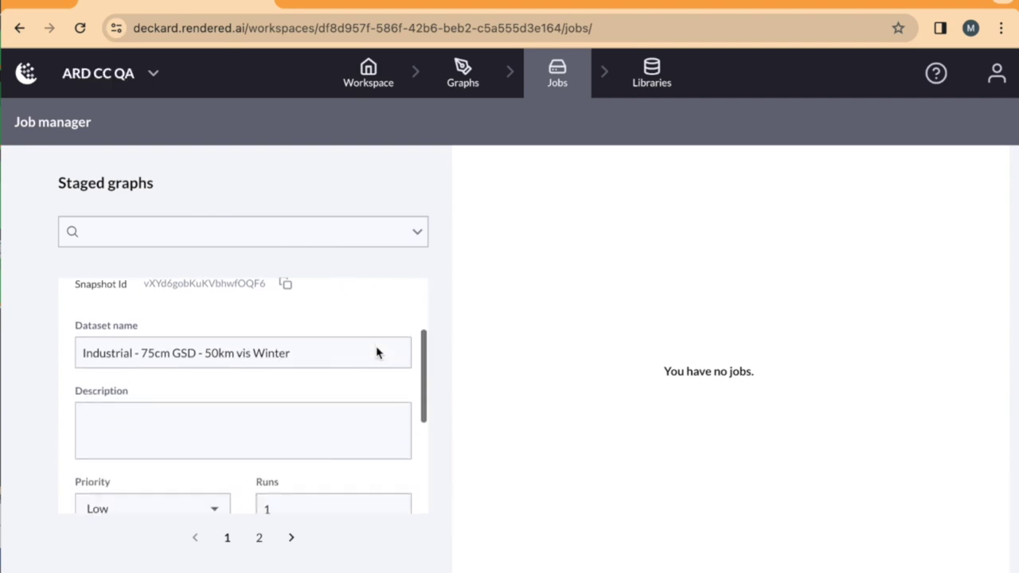
scroll(377, 353, down, 3)
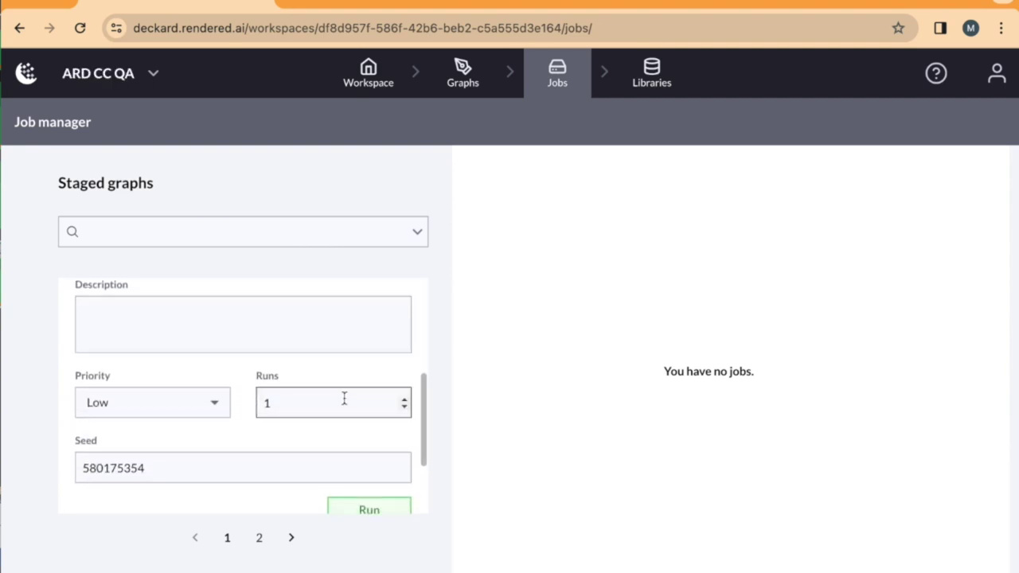
click(344, 398)
text(00)
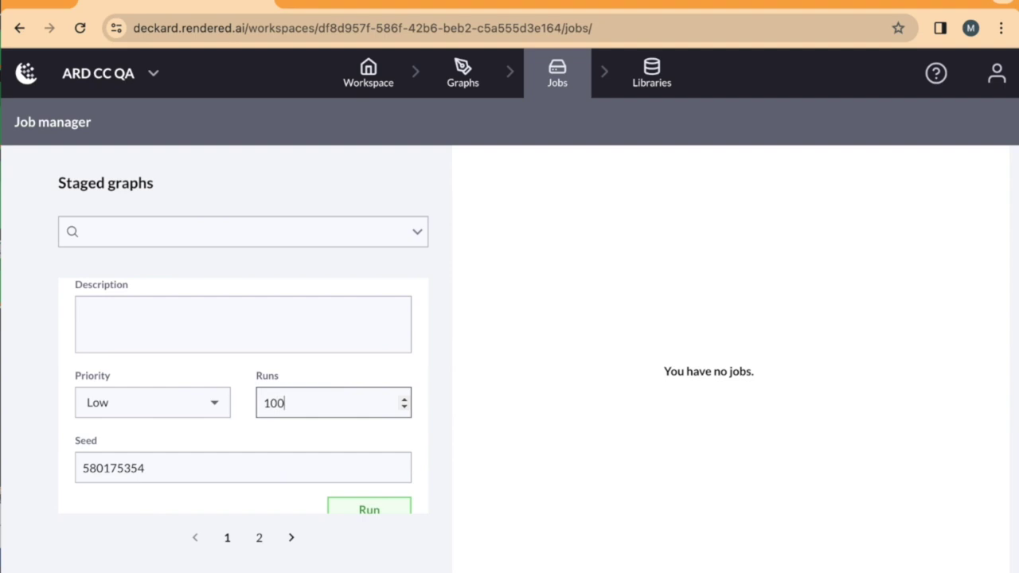
text(0)
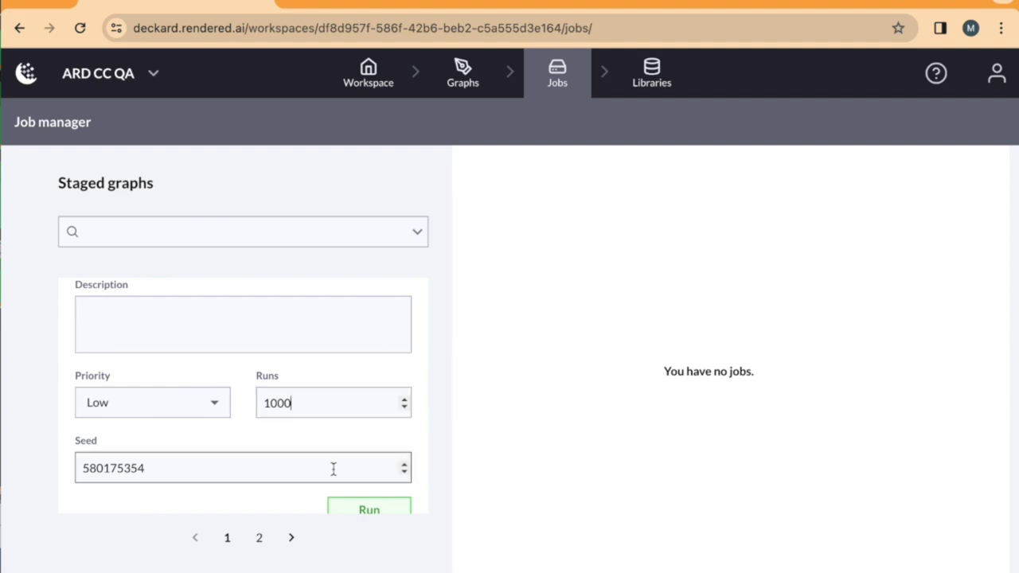
click(347, 510)
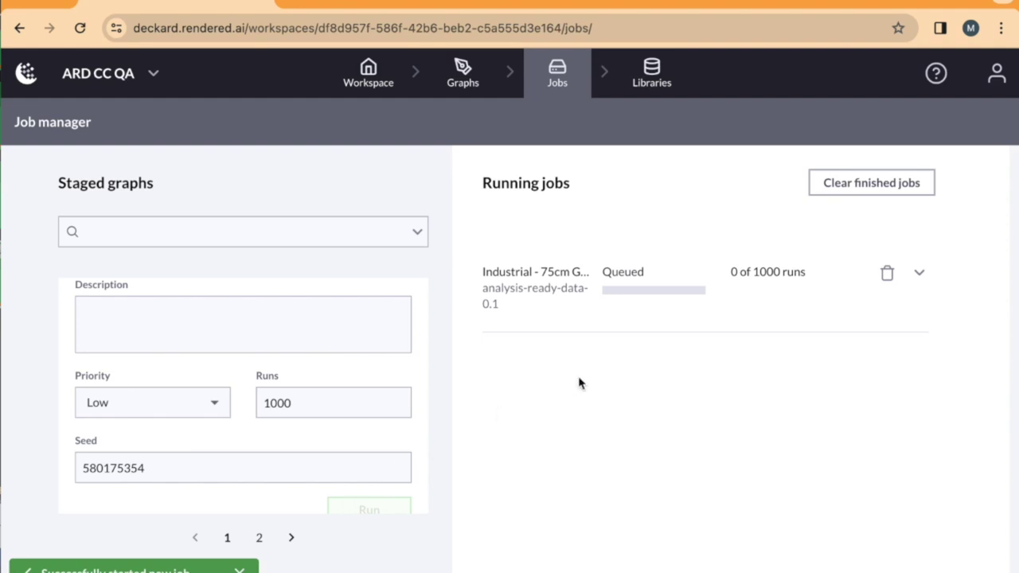
Examine the running job's details, including its timing, priority, seed, instances and run status.
click(920, 273)
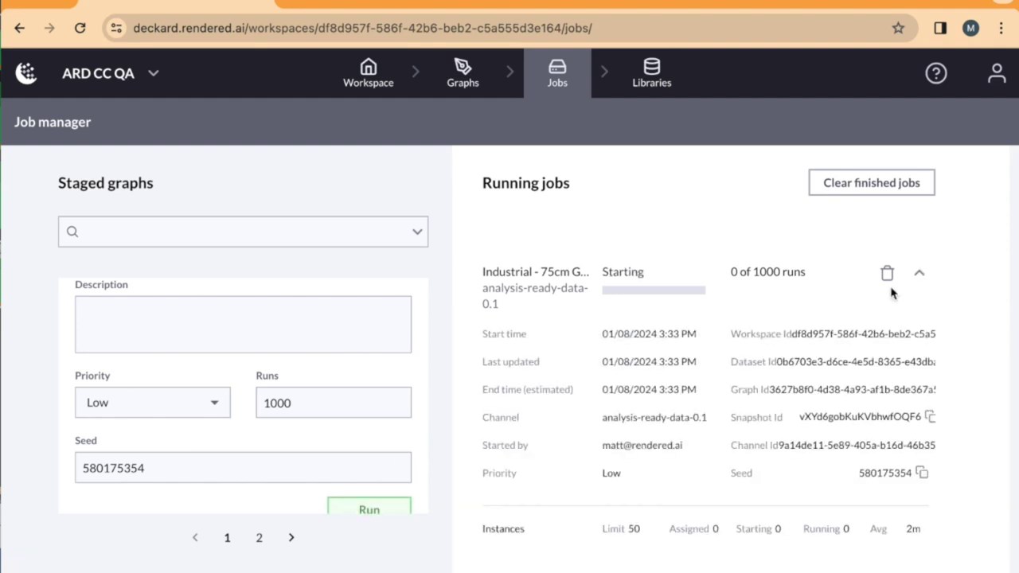
scroll(878, 307, down, 2)
scroll(878, 307, down, 2)
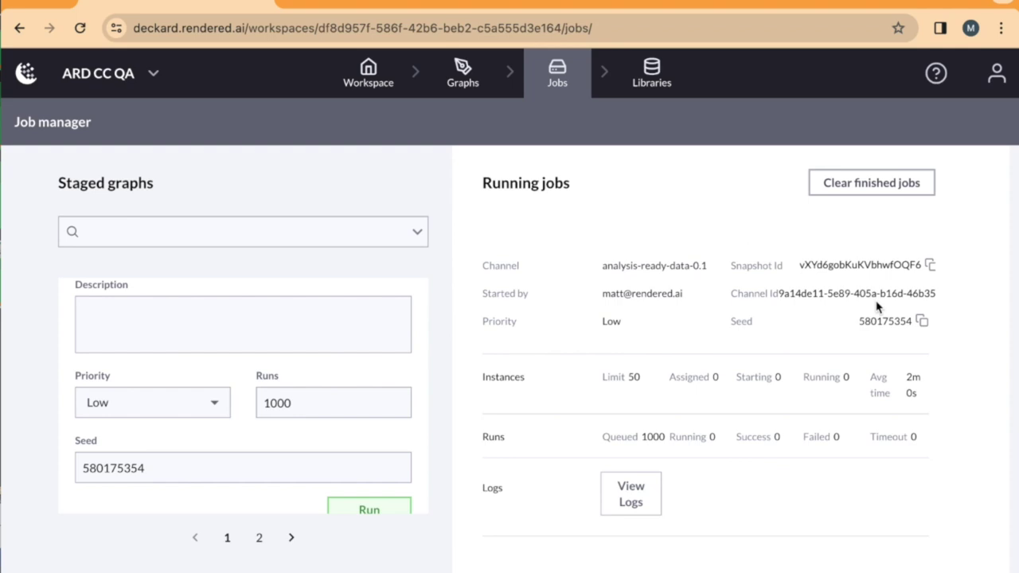
scroll(878, 307, up, 2)
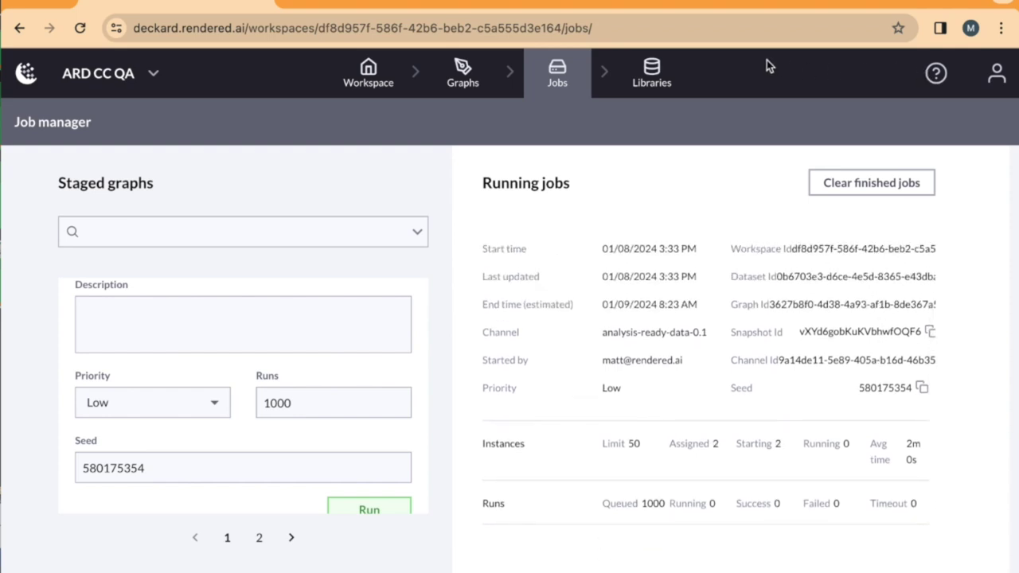
View the Industrial - 75cm GSD dataset in the libraries and browse its first few images.
click(653, 83)
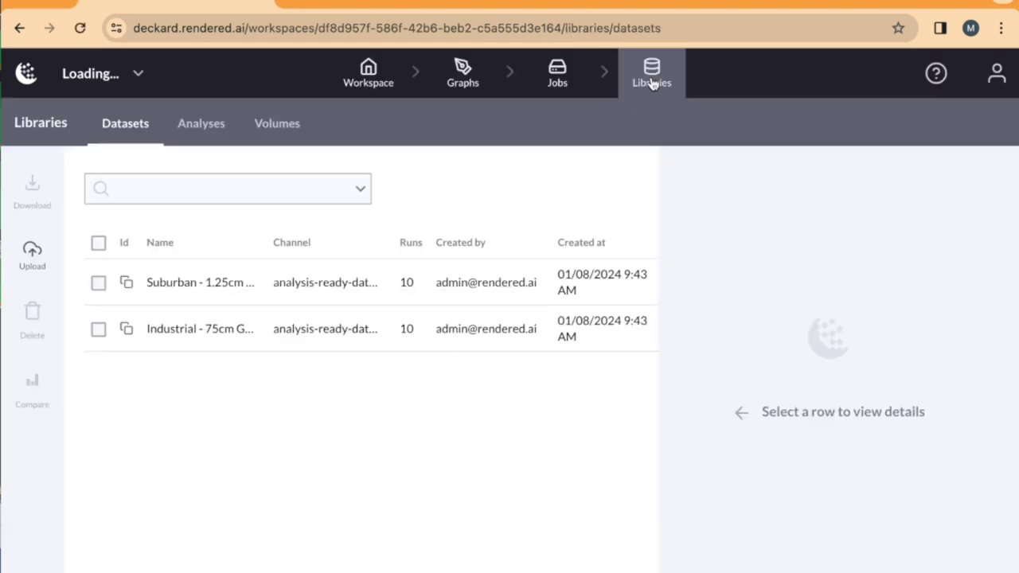
click(163, 333)
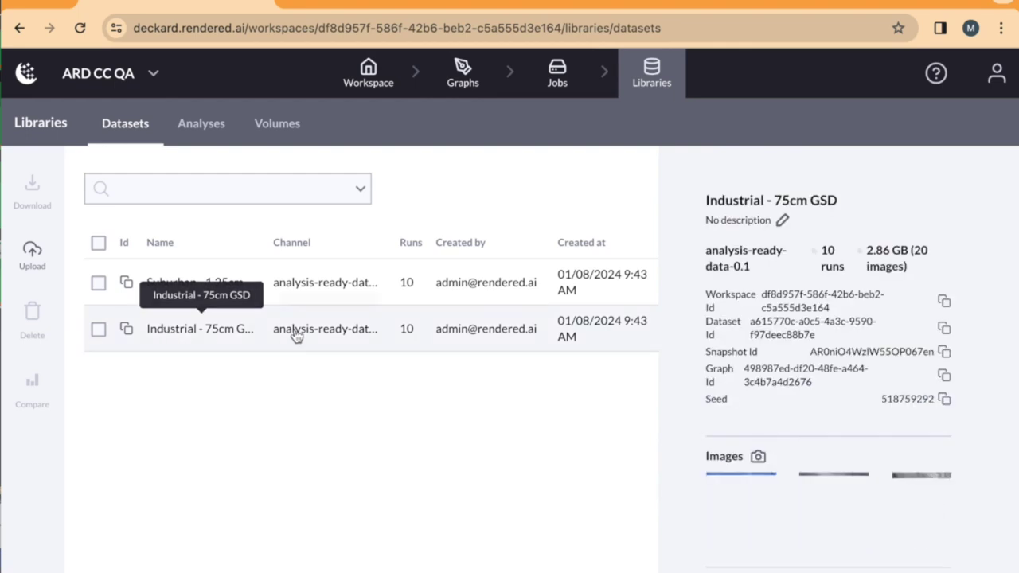
click(737, 510)
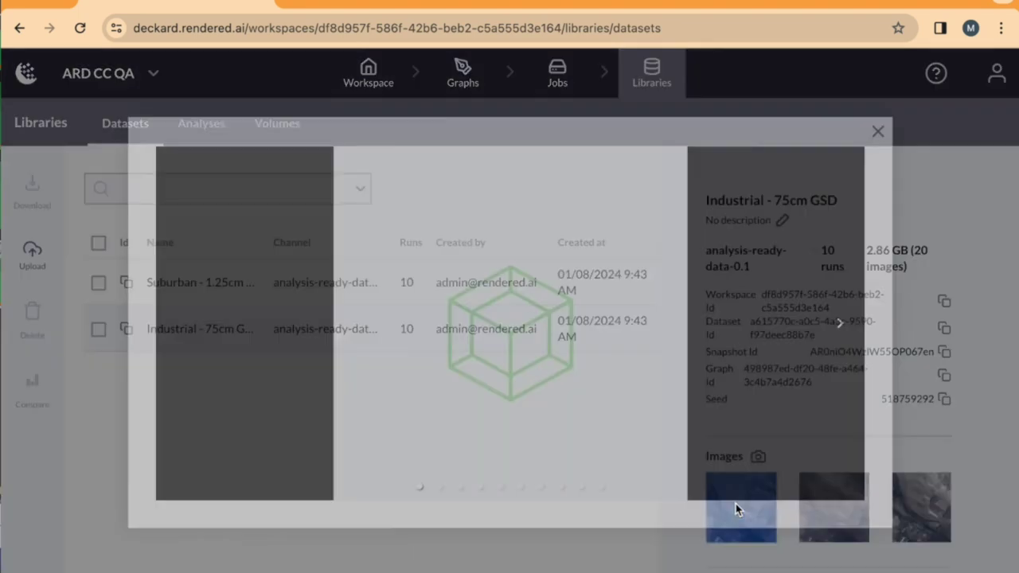
click(830, 328)
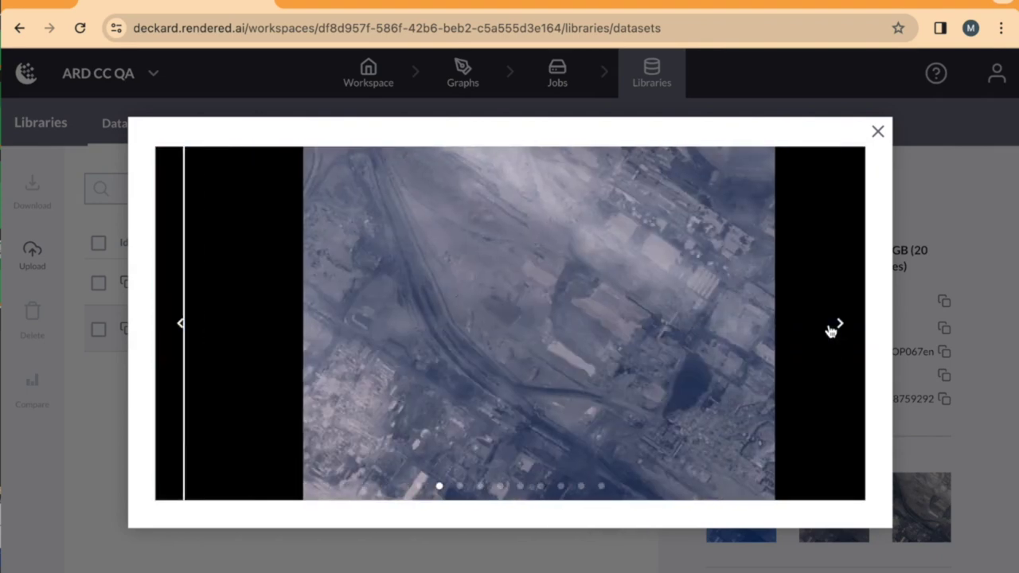
click(830, 328)
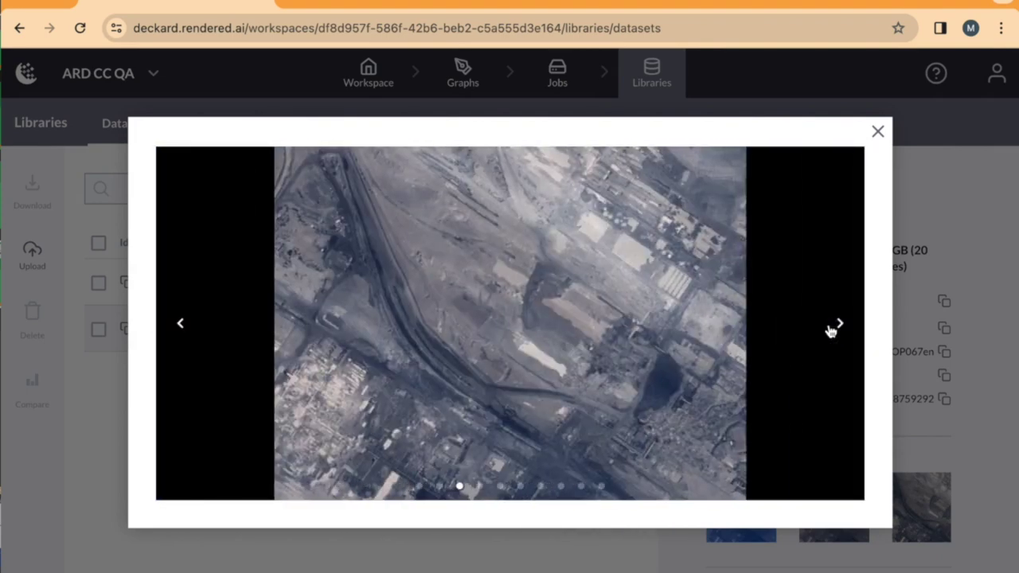
click(878, 133)
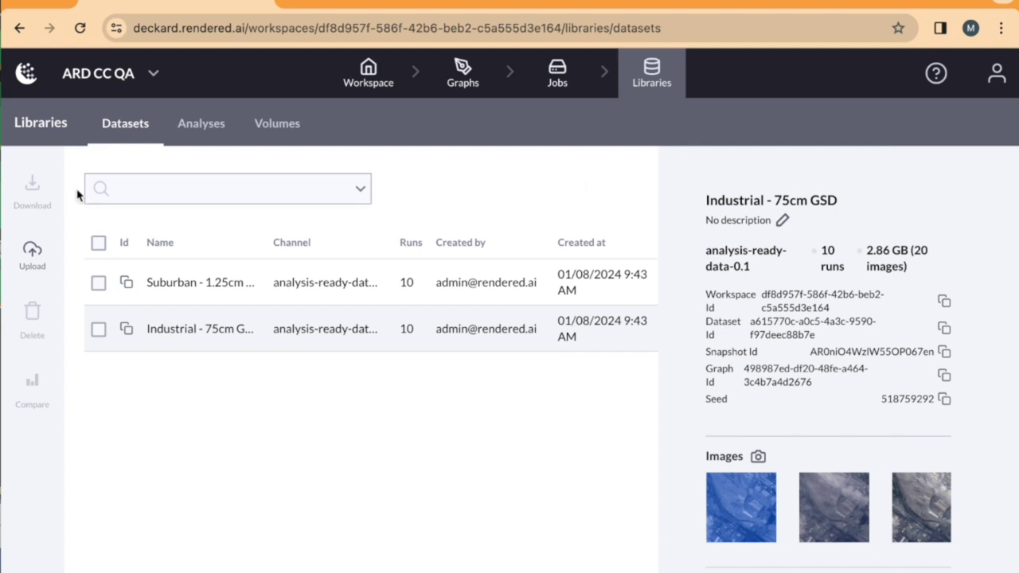
Download the Industrial - 75cm GSD dataset.
click(98, 329)
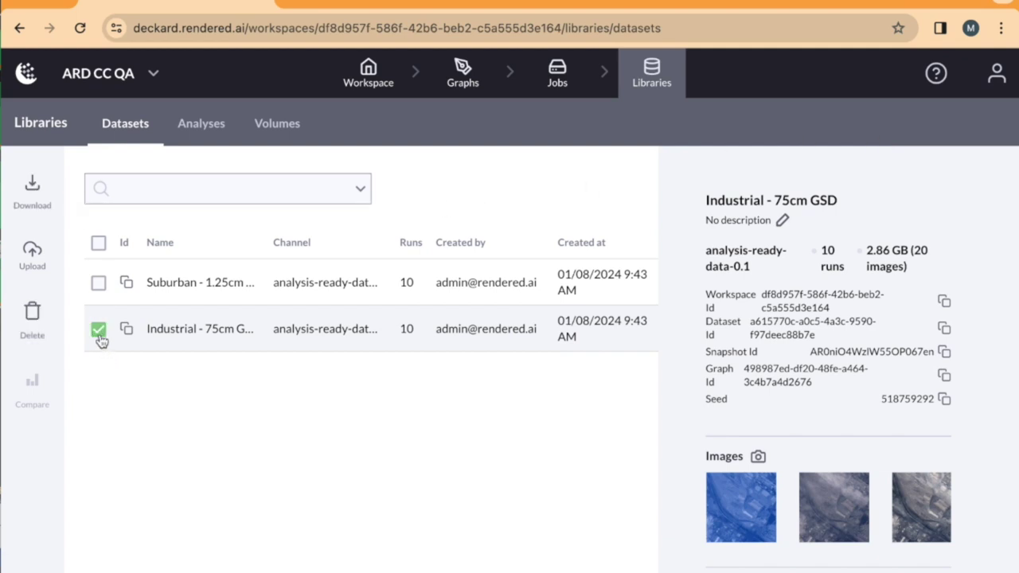
click(33, 191)
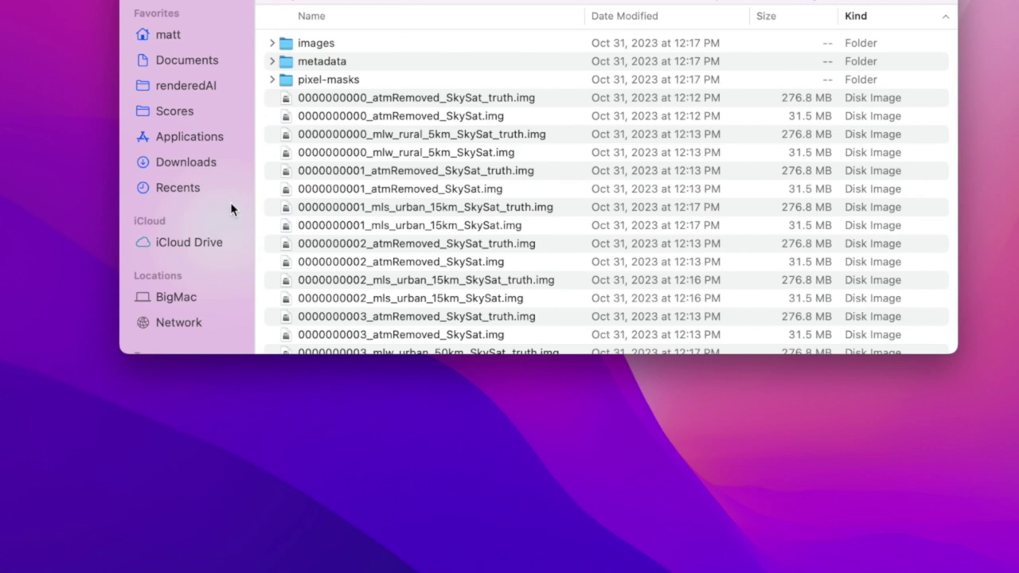
click(465, 155)
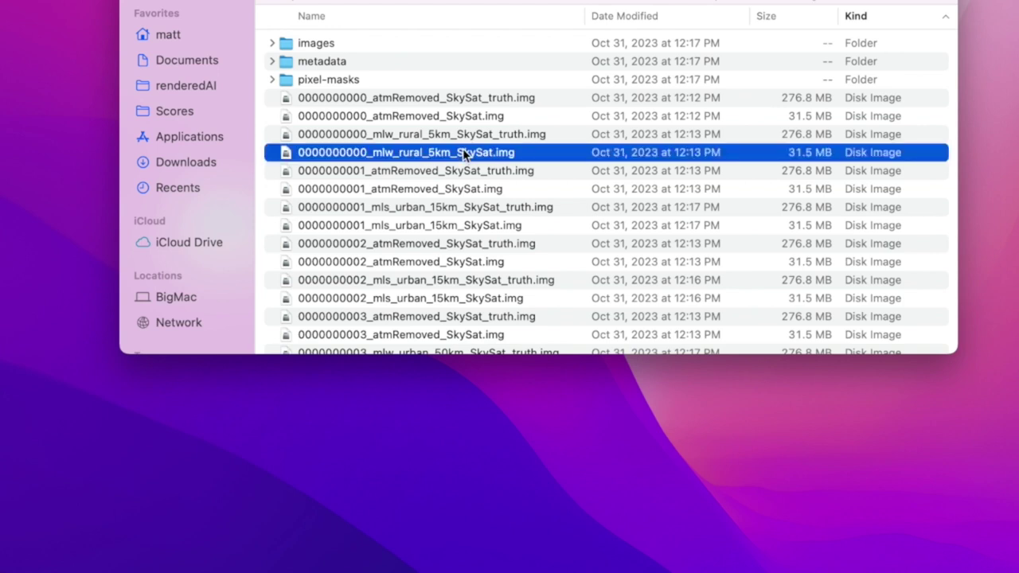
click(483, 138)
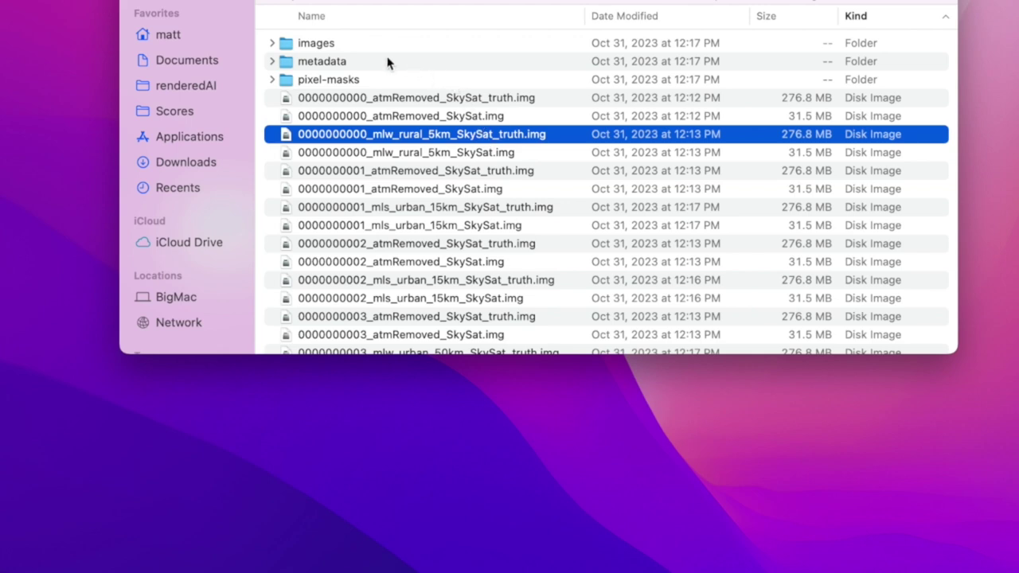
click(272, 62)
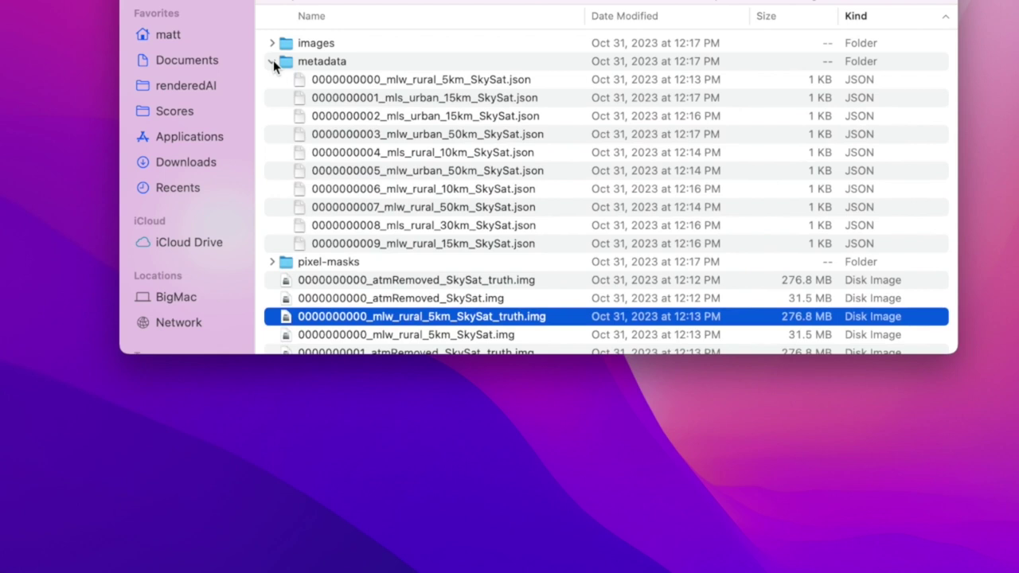
click(349, 82)
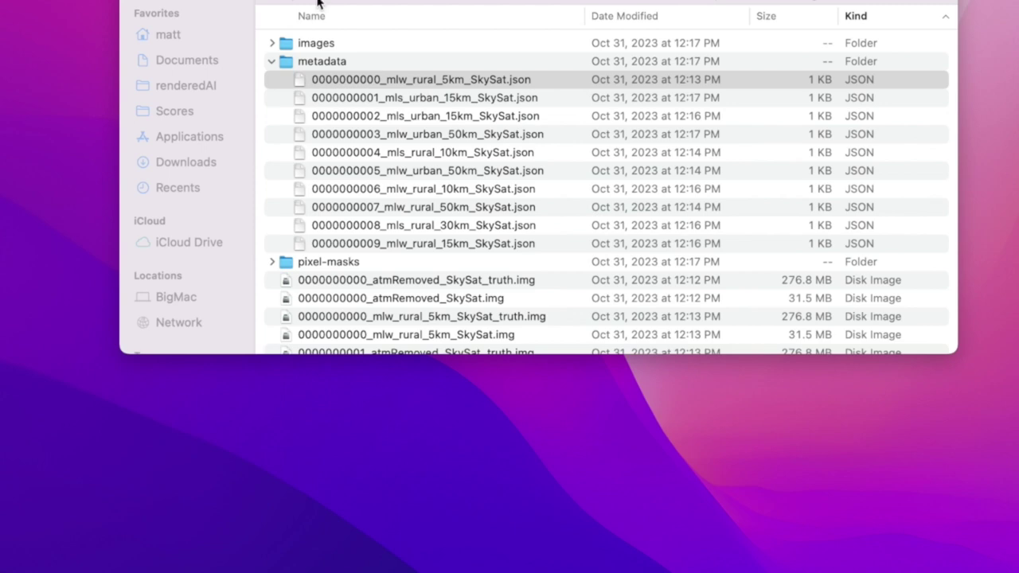
click(273, 64)
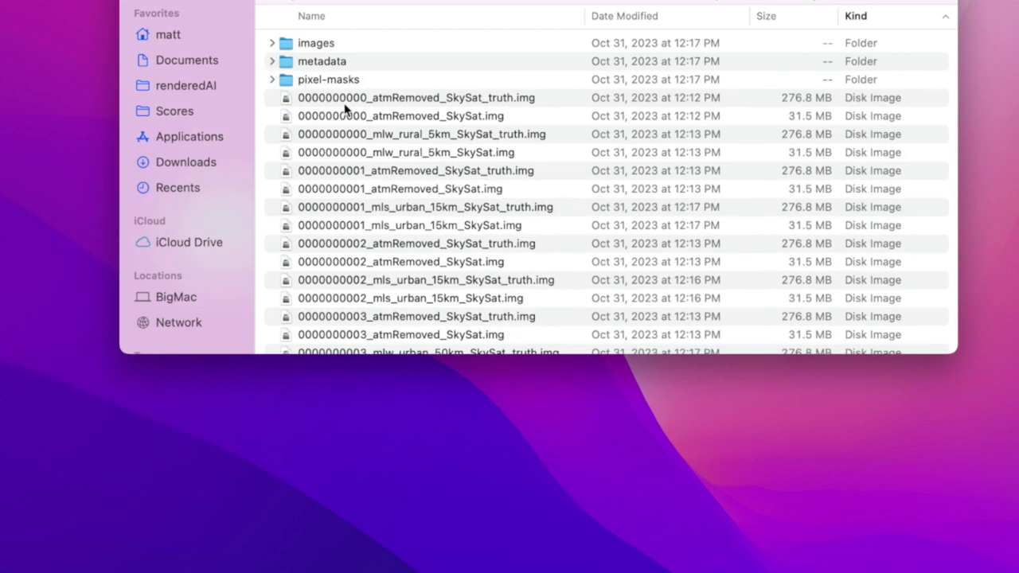
click(394, 118)
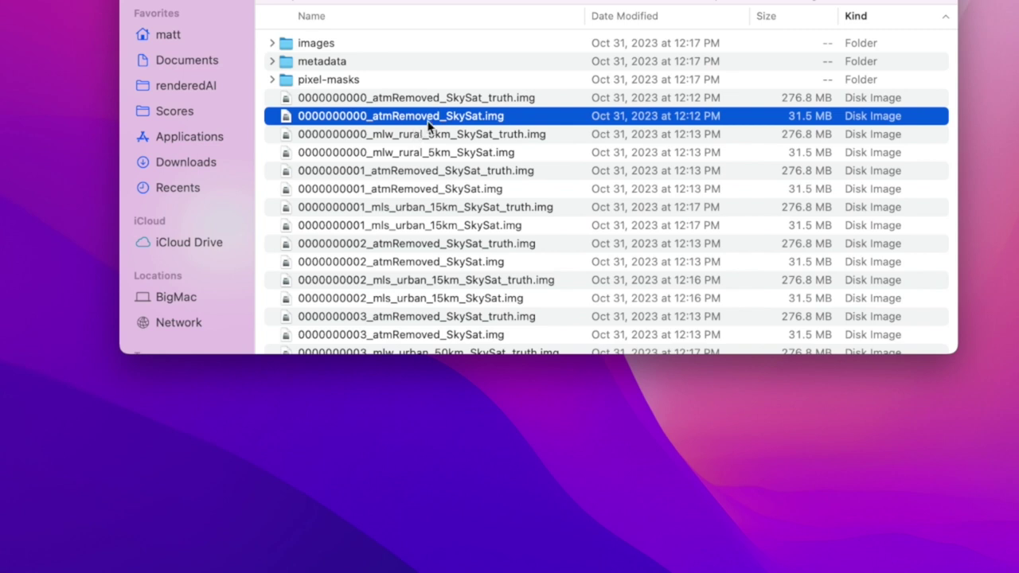
click(450, 139)
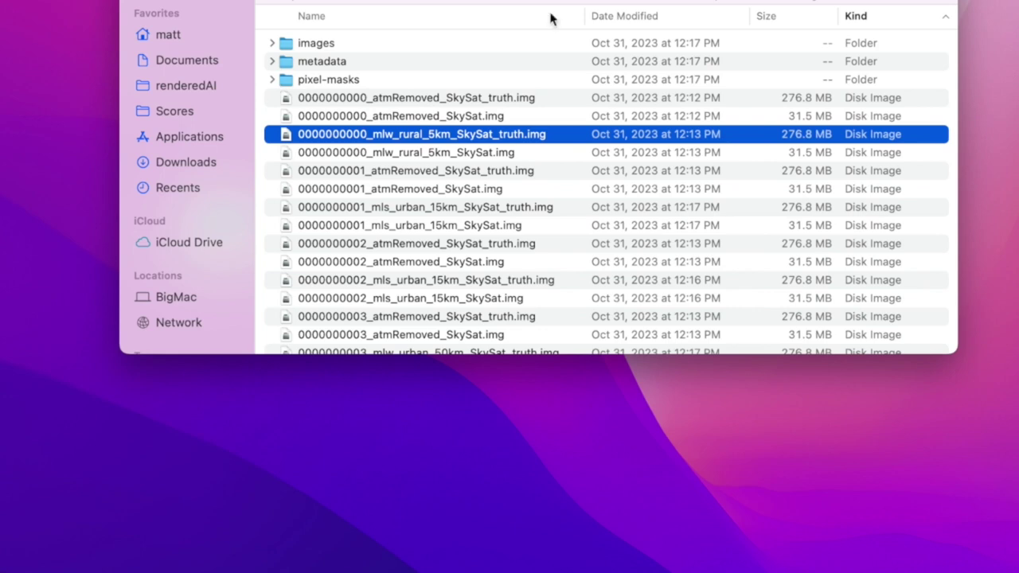
click(271, 80)
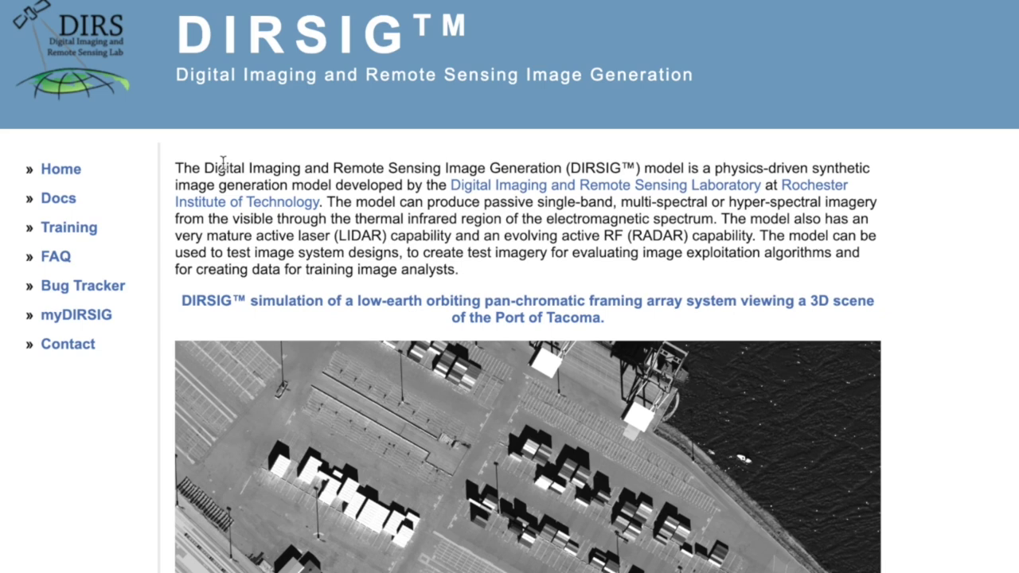
On the DIRSIG website, go to the current reference documentation and view the platform-related Truth Collection manual.
click(70, 201)
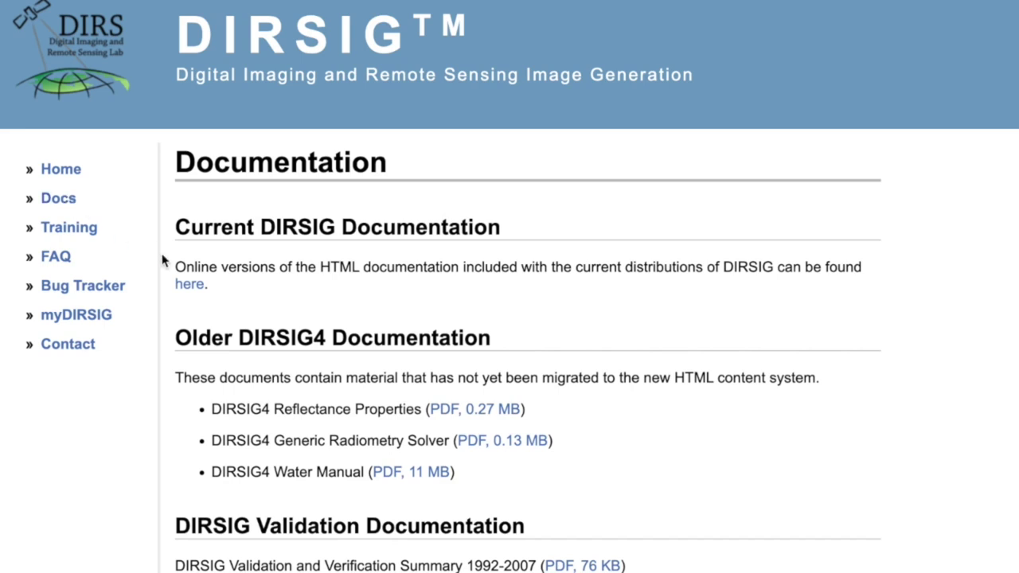
click(194, 285)
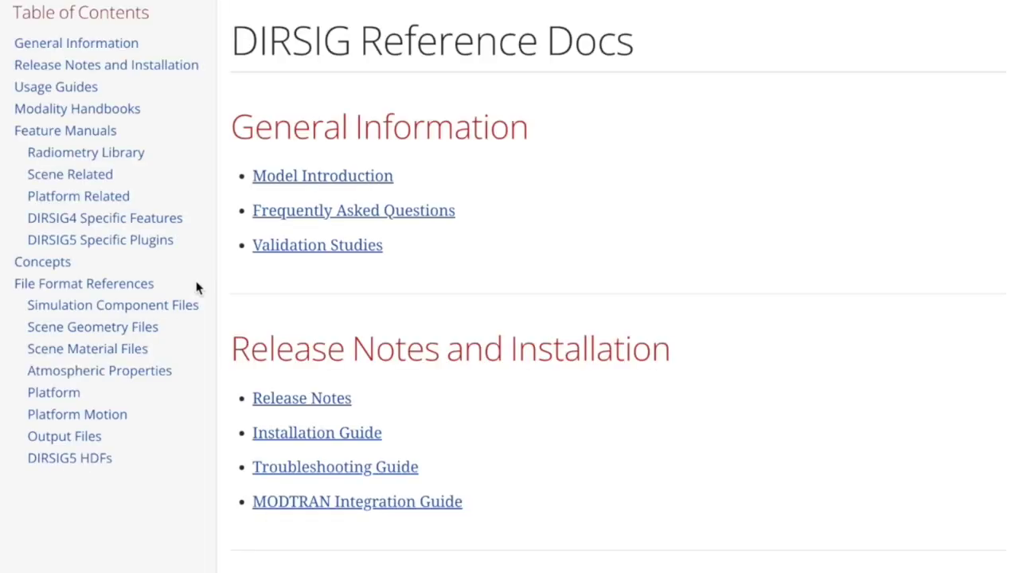
click(109, 202)
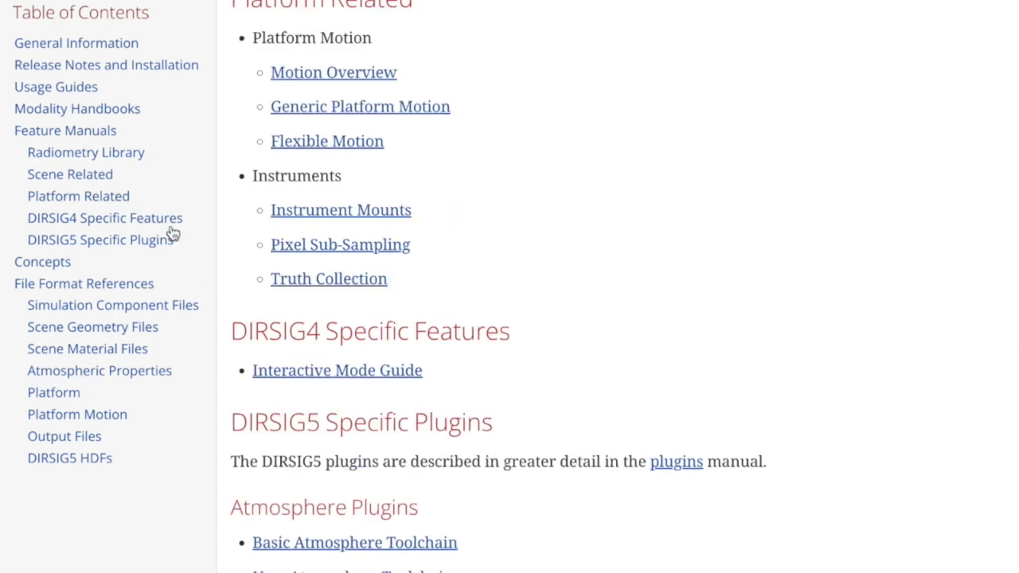
click(290, 287)
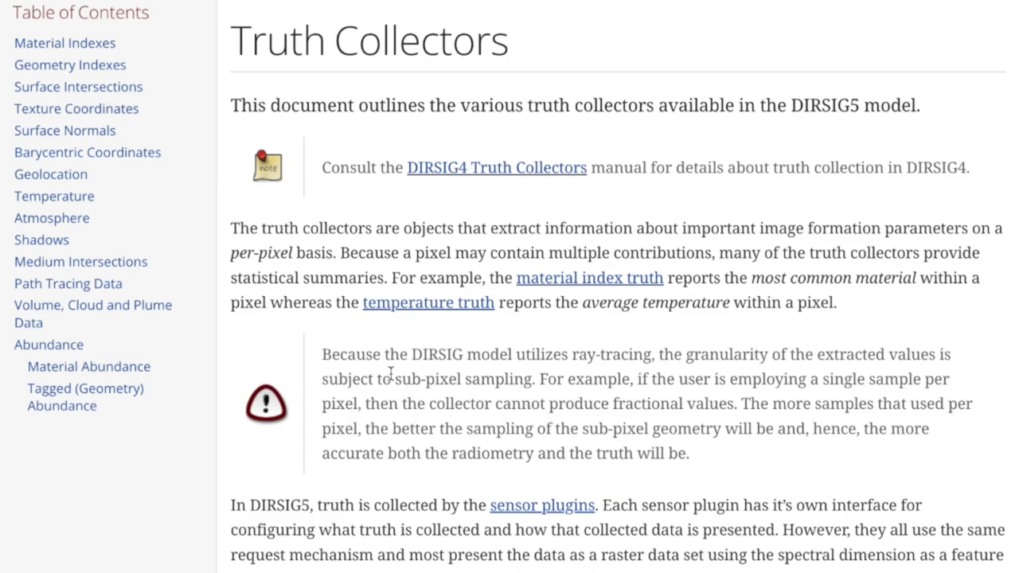
Review the table of individual truth collectors and sets, from material index through geolocation, shadow and medium intersection entries.
scroll(392, 381, down, 7)
scroll(392, 382, down, 5)
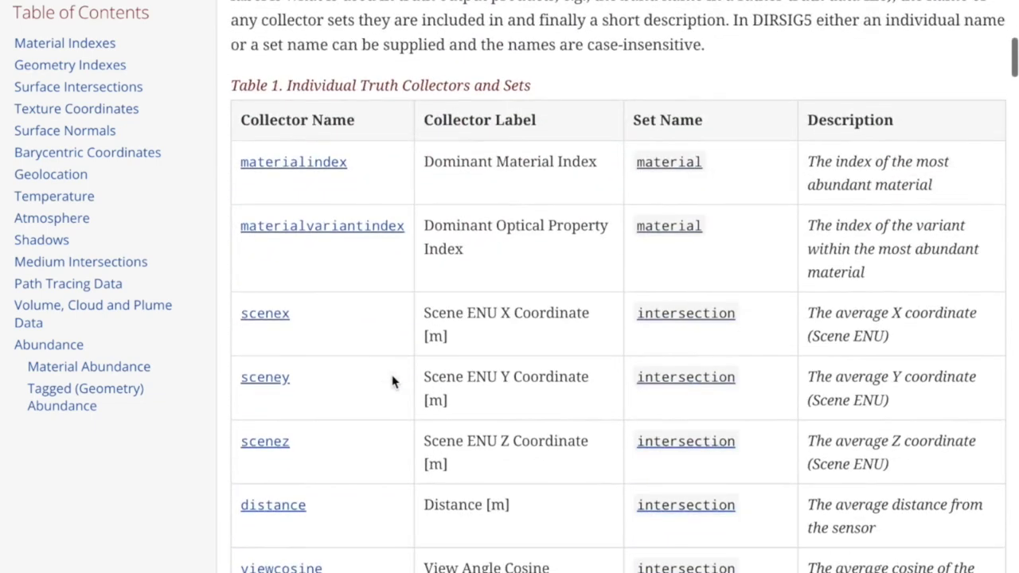
scroll(392, 382, down, 9)
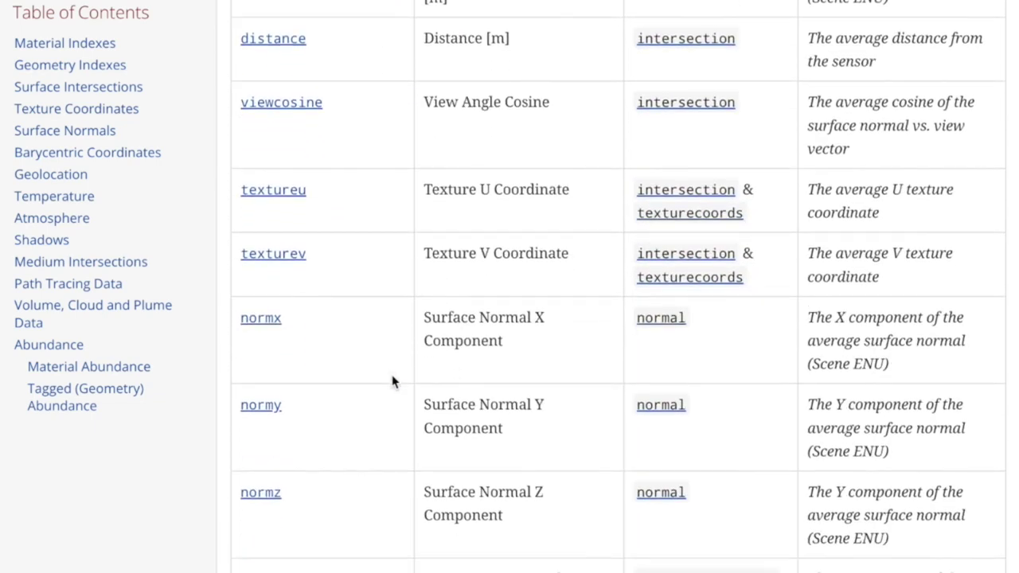
scroll(391, 382, down, 9)
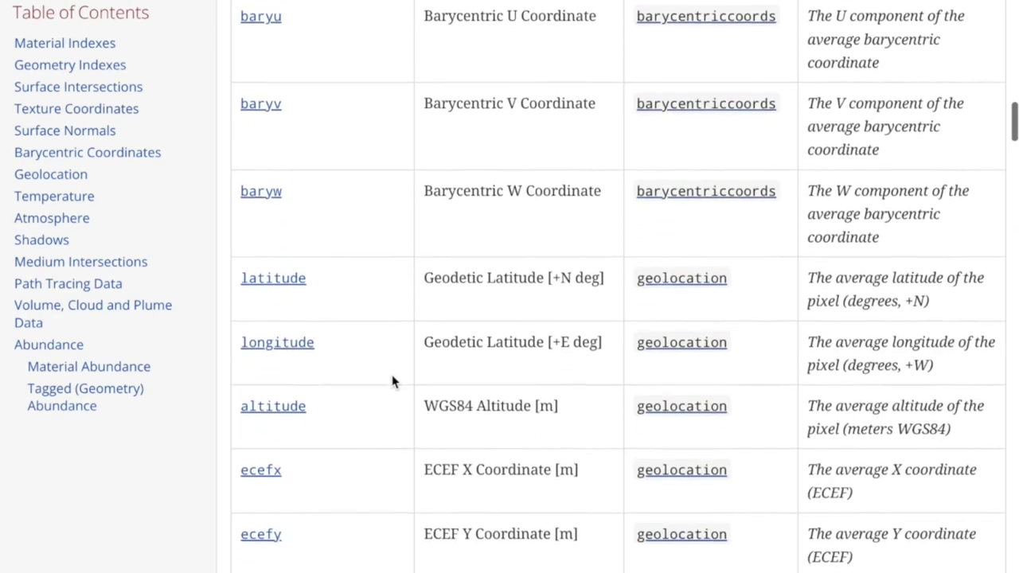
scroll(391, 382, down, 6)
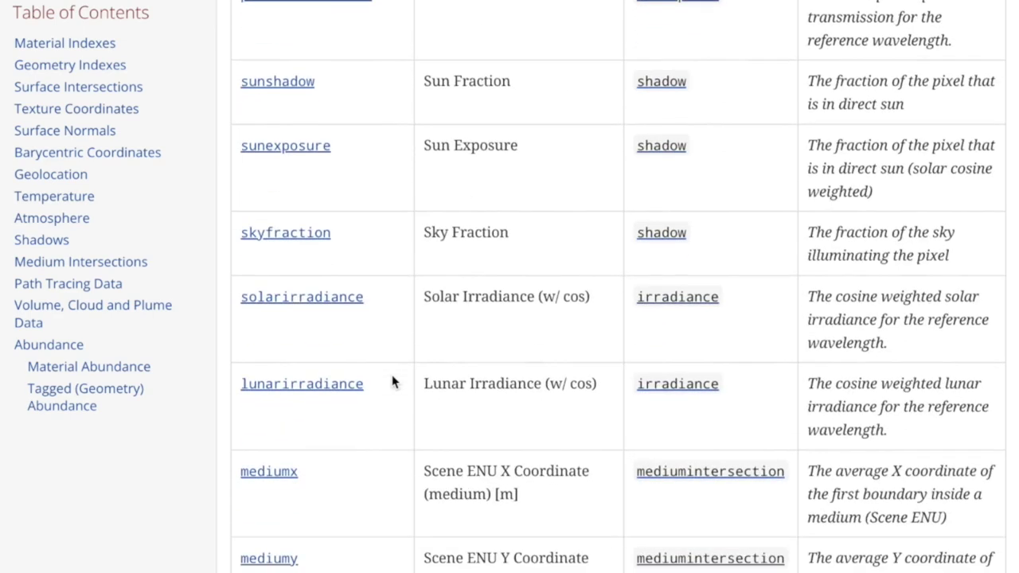
scroll(392, 382, down, 7)
scroll(392, 382, down, 3)
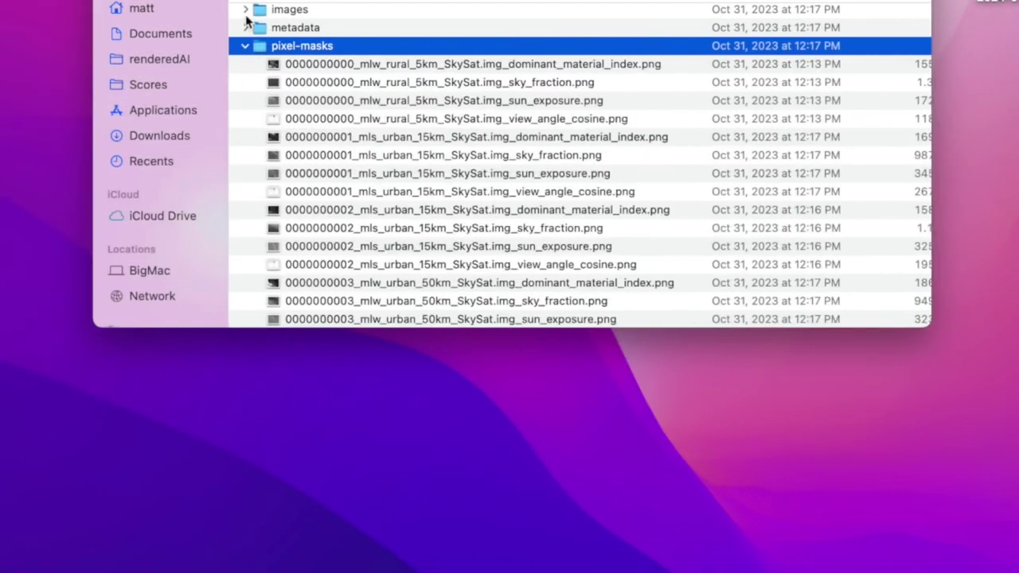
click(245, 9)
click(298, 33)
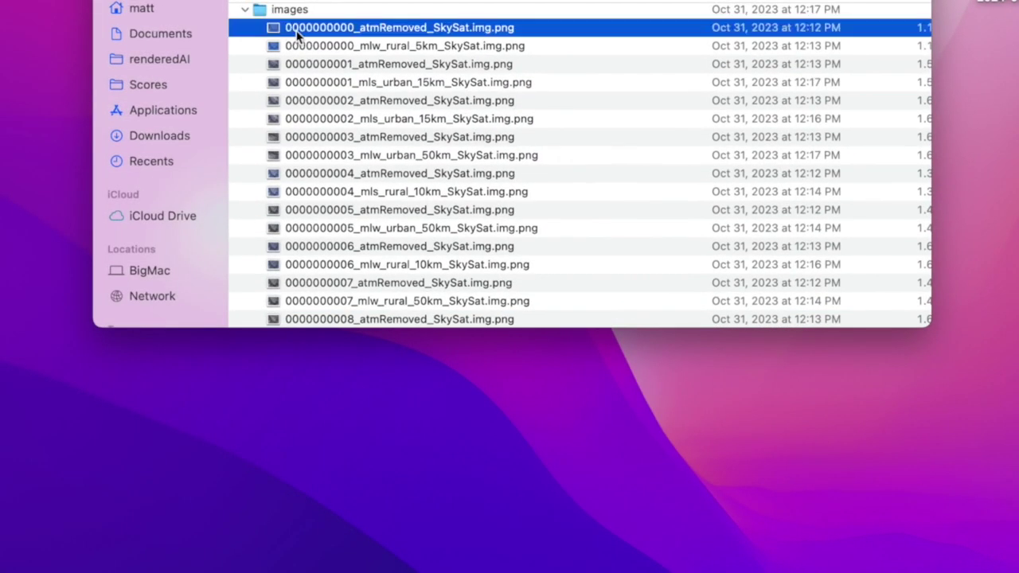
click(306, 44)
scroll(309, 46, down, 1)
scroll(309, 46, down, 10)
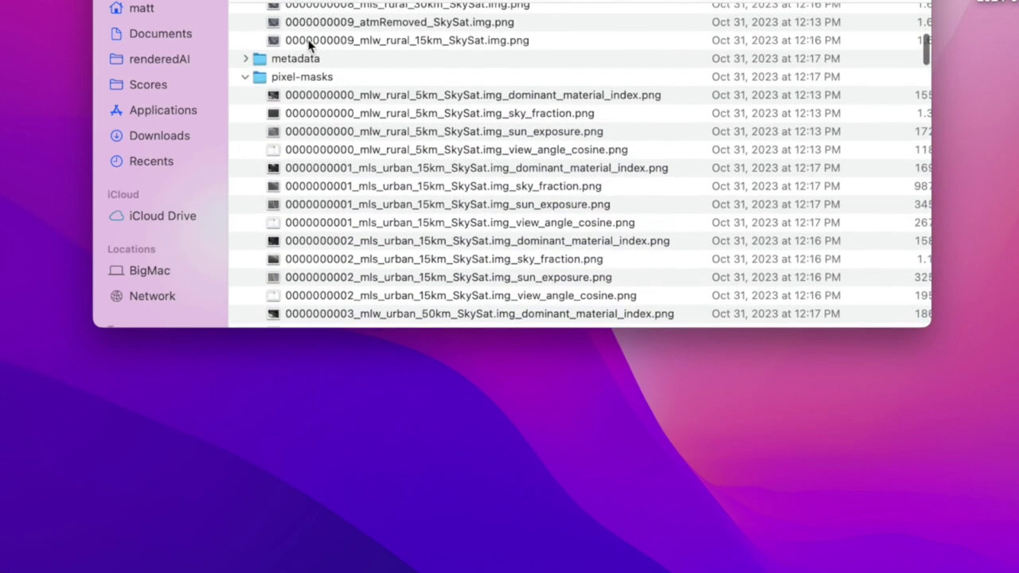
click(313, 95)
shift+click(314, 113)
shift+click(310, 131)
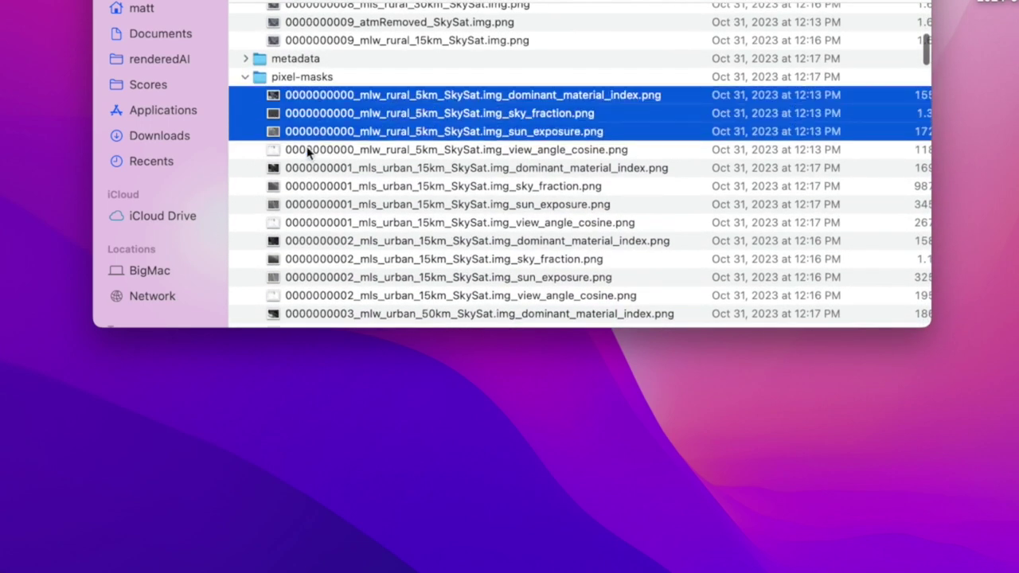
shift+click(311, 149)
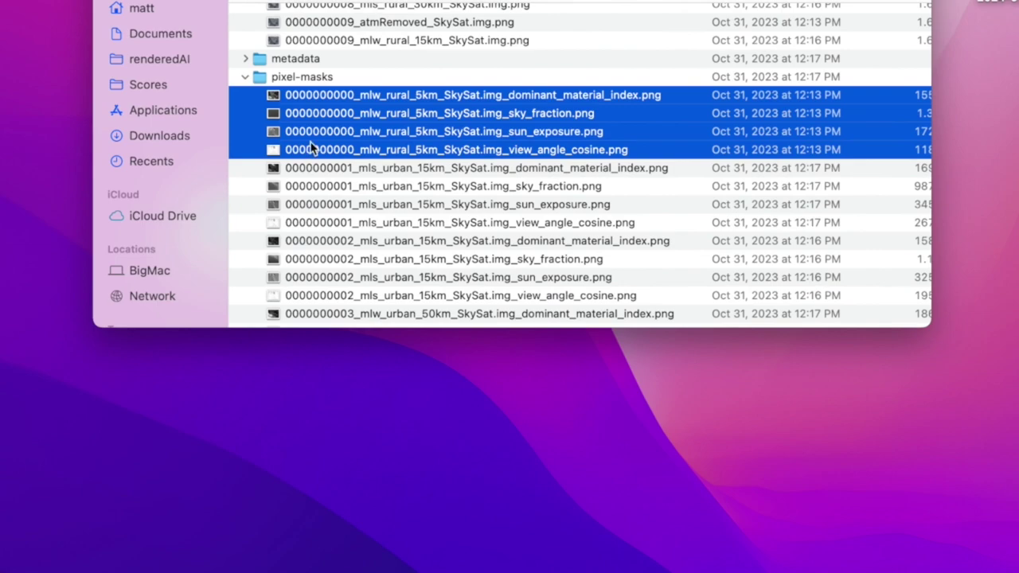
key(super+Tab)
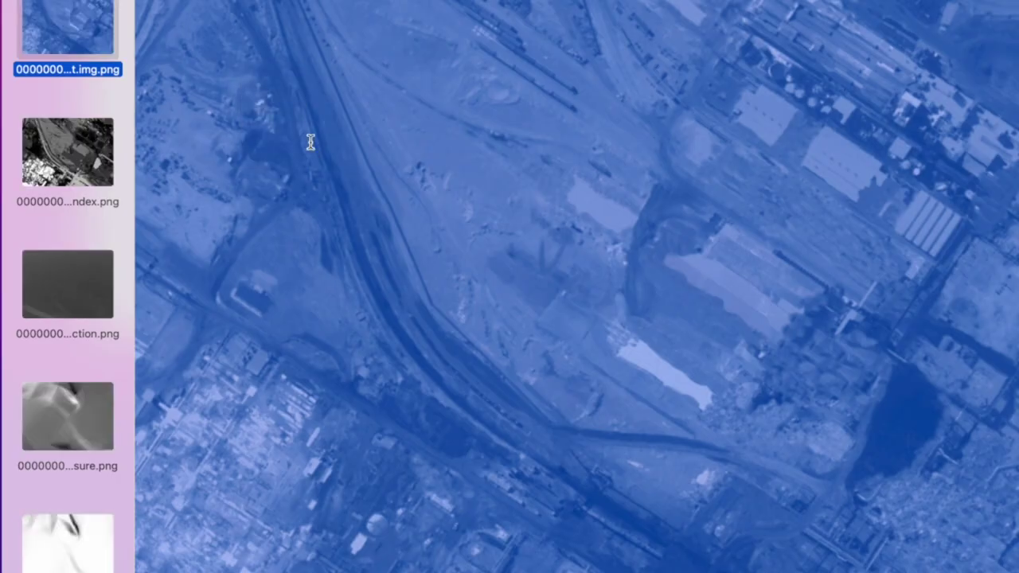
View the dominant material index, sky fraction, sun exposure and view angle cosine masks one after another.
click(86, 156)
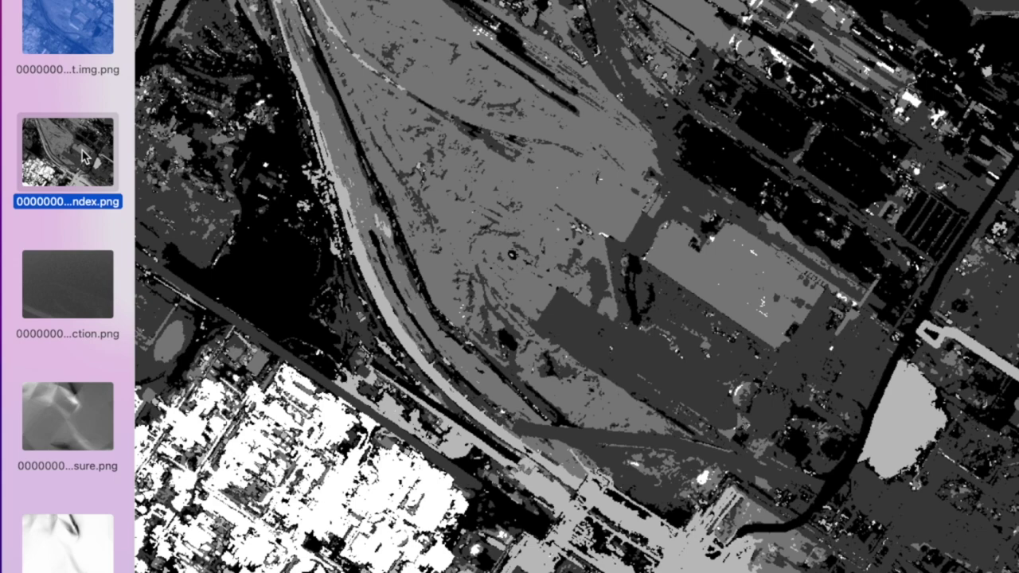
click(68, 273)
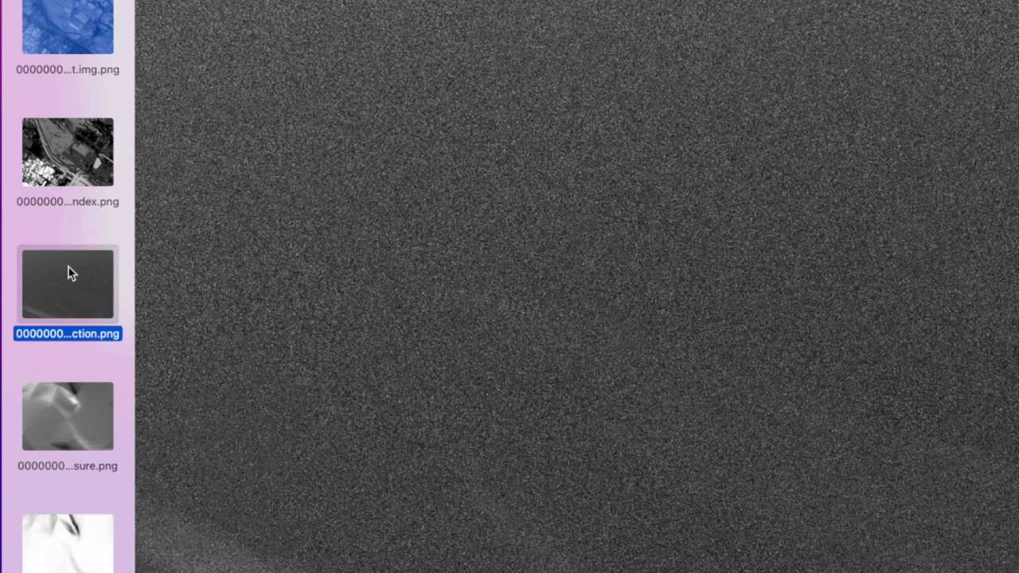
click(59, 415)
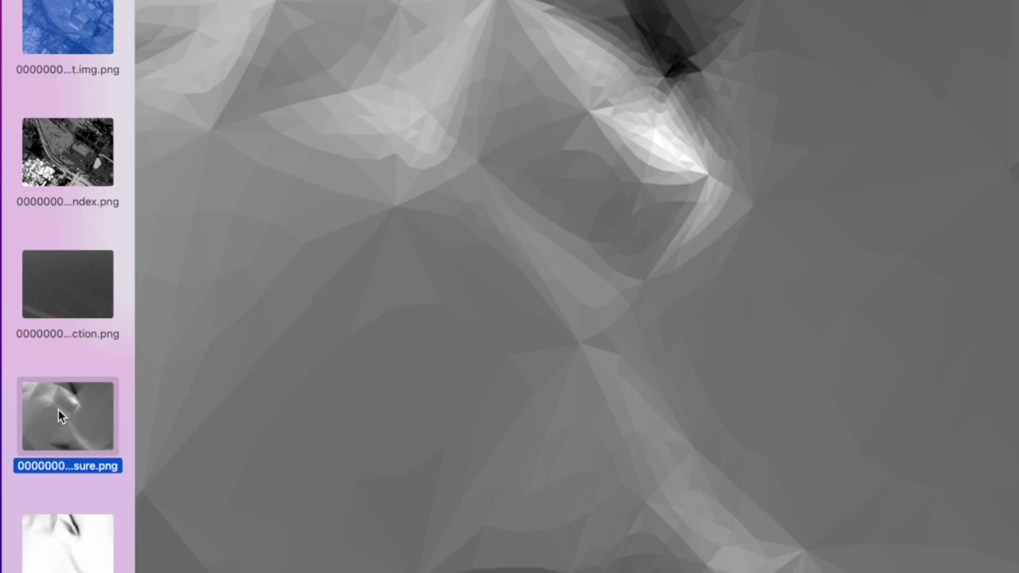
click(58, 549)
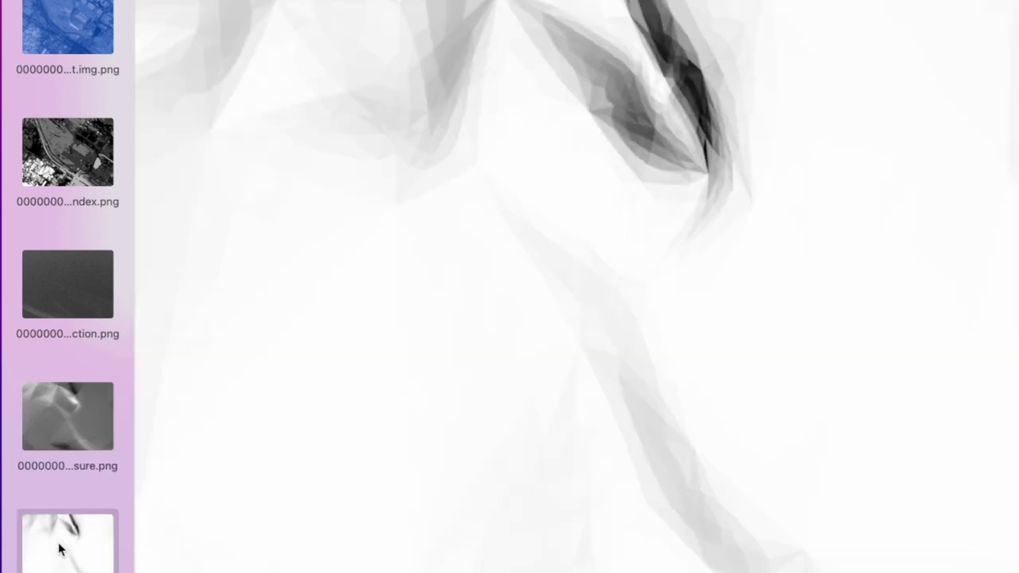
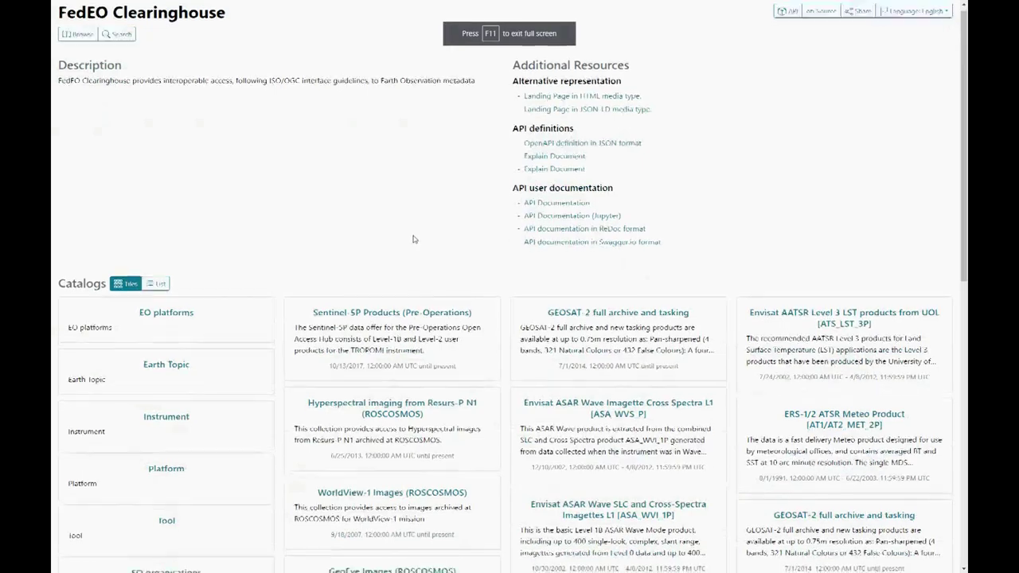
In the FedEO Clearinghouse catalog, look over the landing page and examine the OGC and STAC conformance classes of its API.
scroll(413, 238, down, 1)
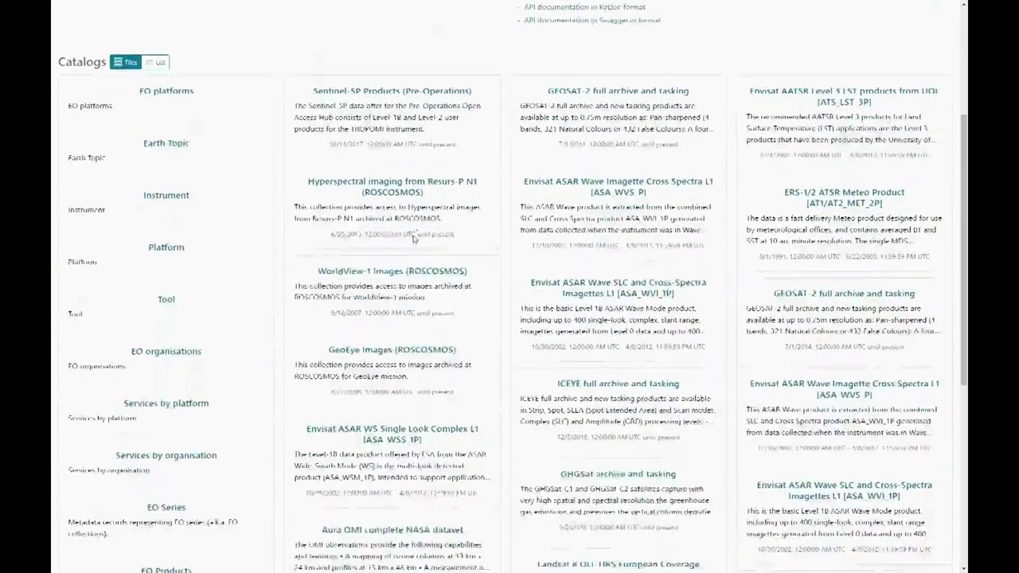
scroll(876, 122, up, 4)
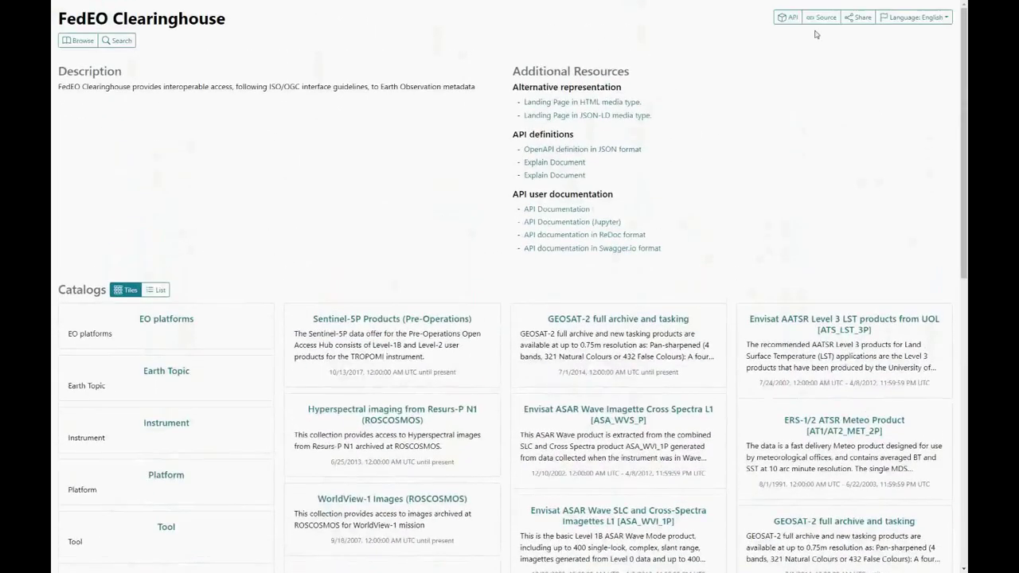
click(787, 17)
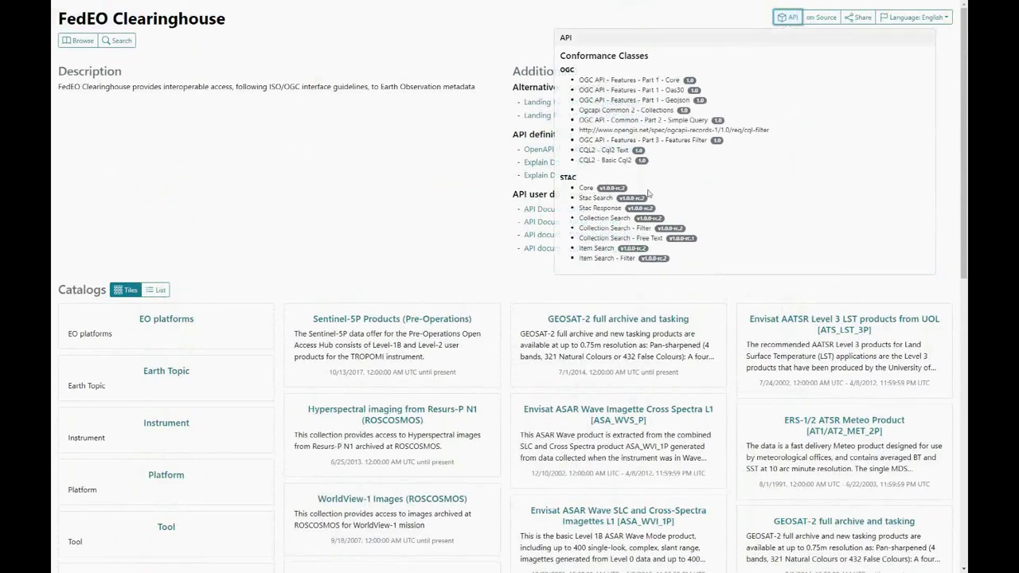
click(280, 219)
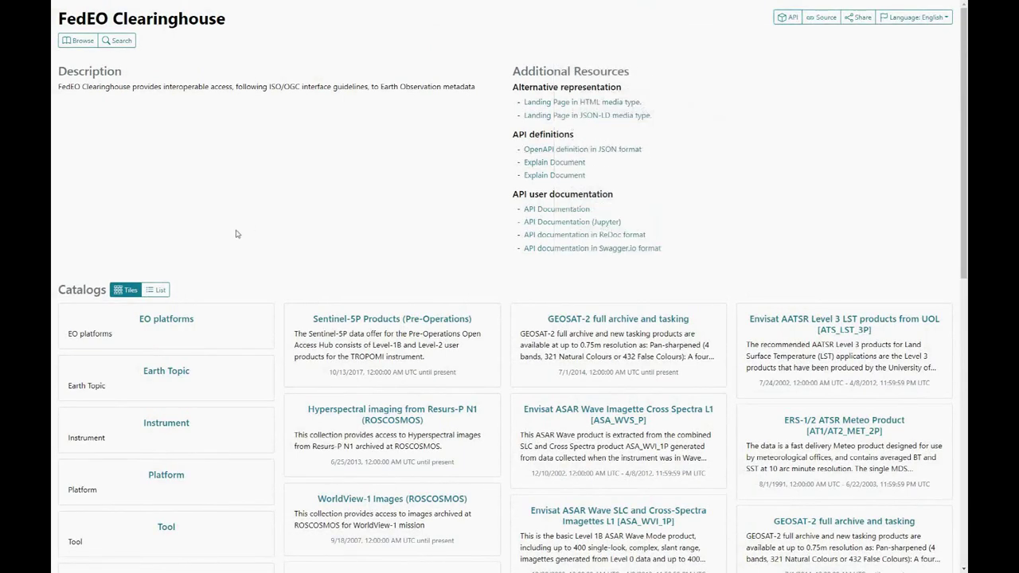
Open the EO services and applications collection from the catalog list.
scroll(233, 236, down, 3)
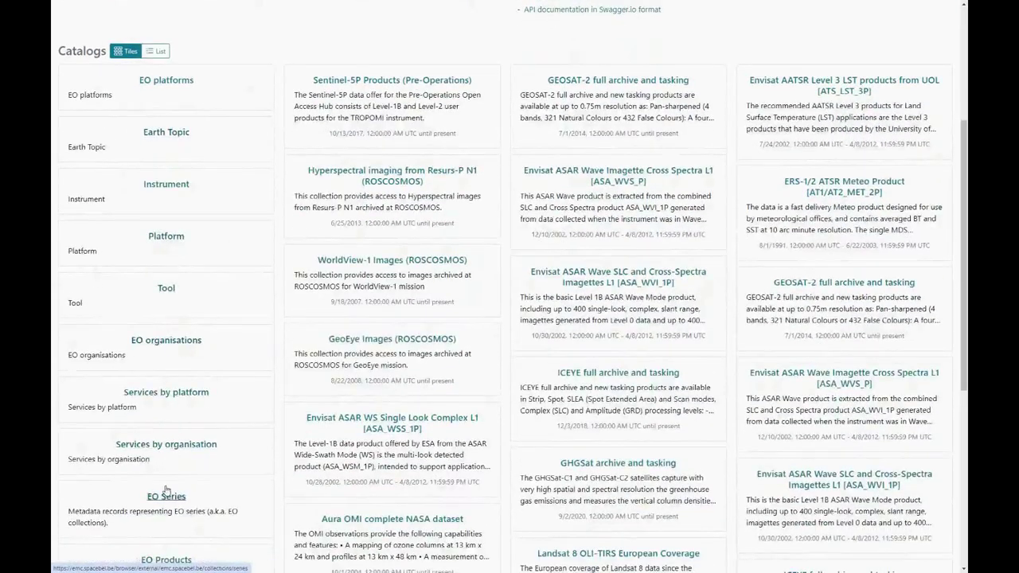
scroll(165, 490, down, 2)
scroll(165, 489, down, 1)
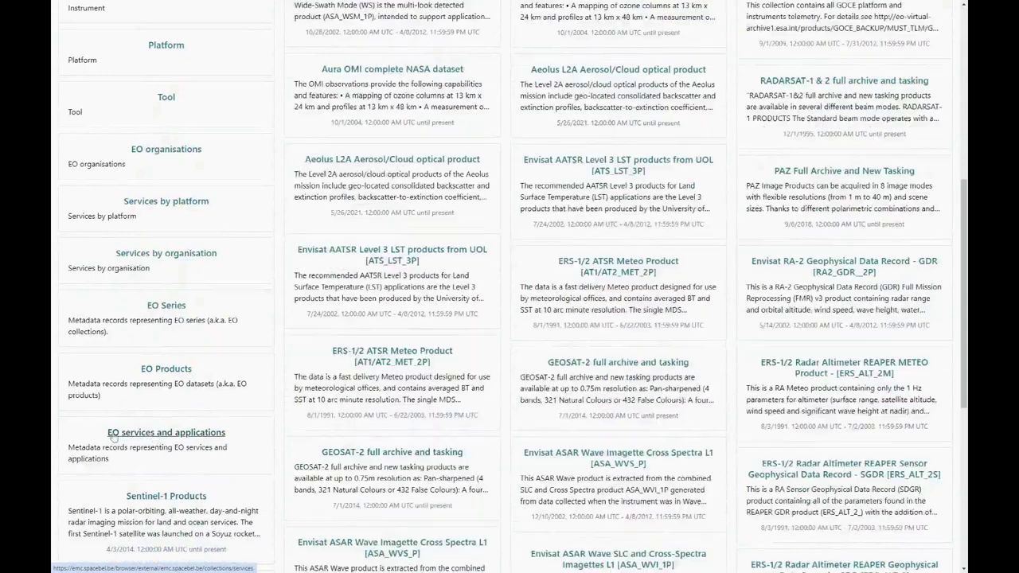
click(148, 433)
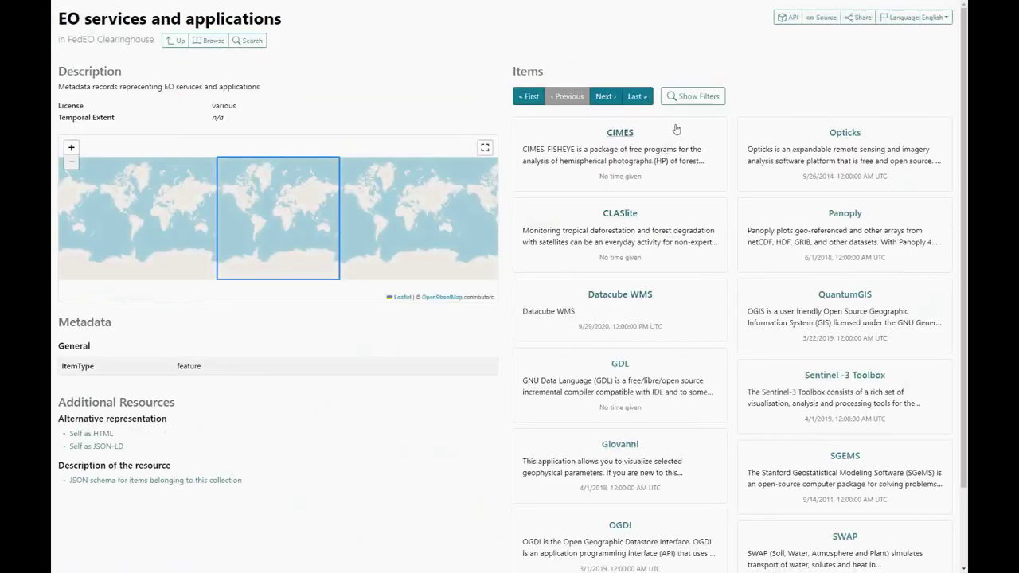
Filter the collection's items with an API Records Query equal to Testbed-19 and display the matching records.
click(690, 101)
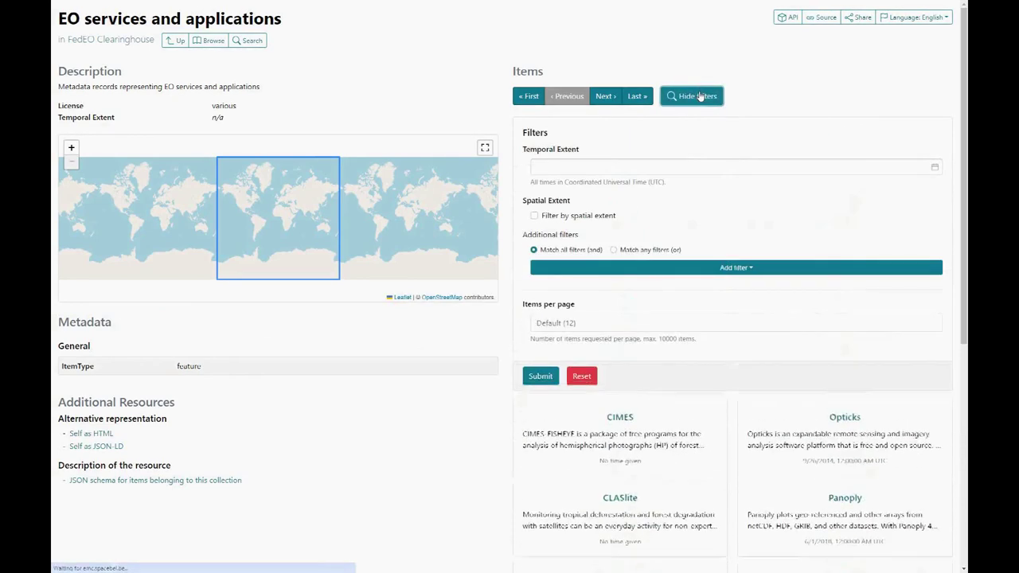
click(728, 267)
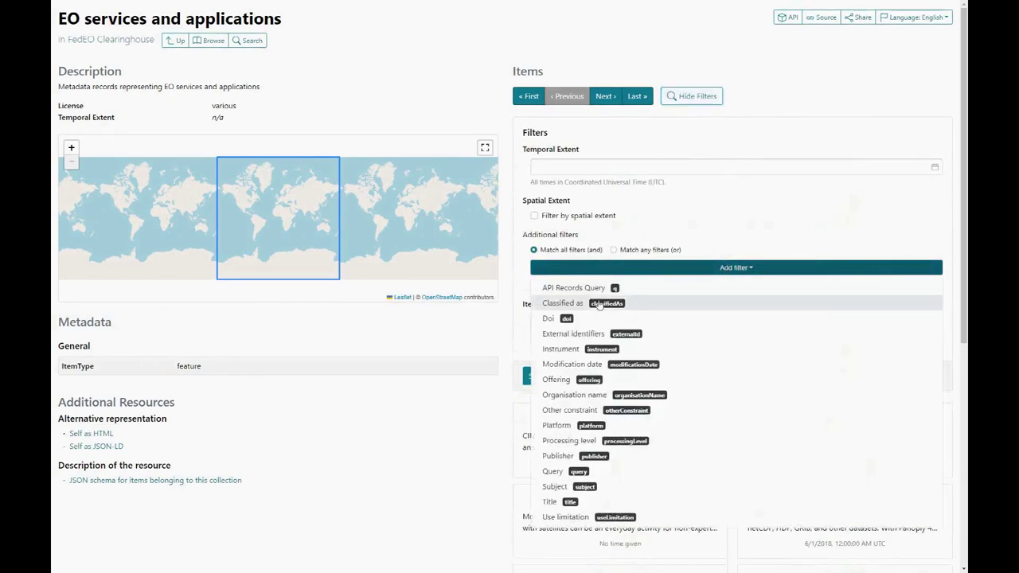
click(581, 291)
click(774, 290)
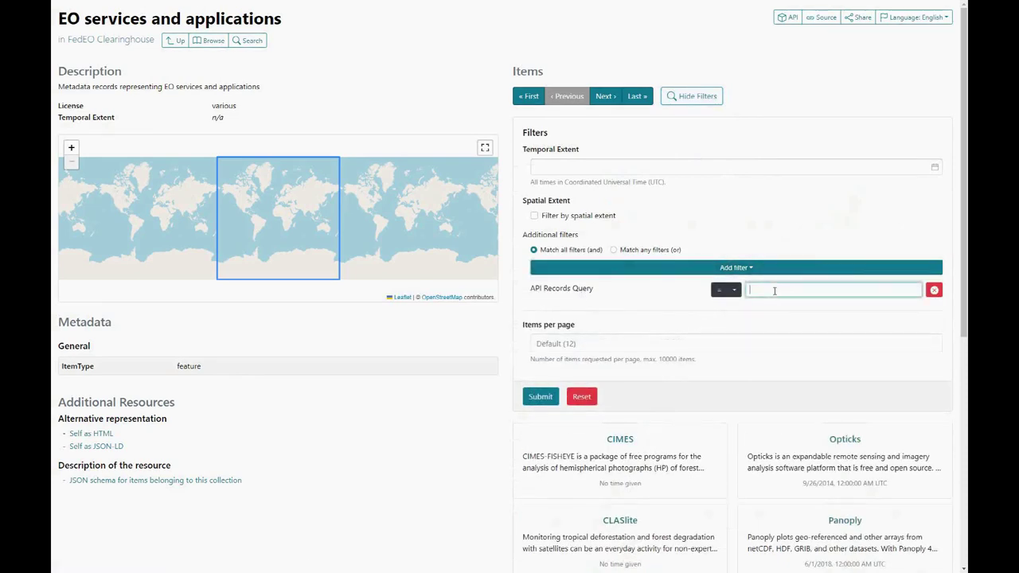
text(Testbed-19)
click(540, 396)
scroll(502, 416, down, 1)
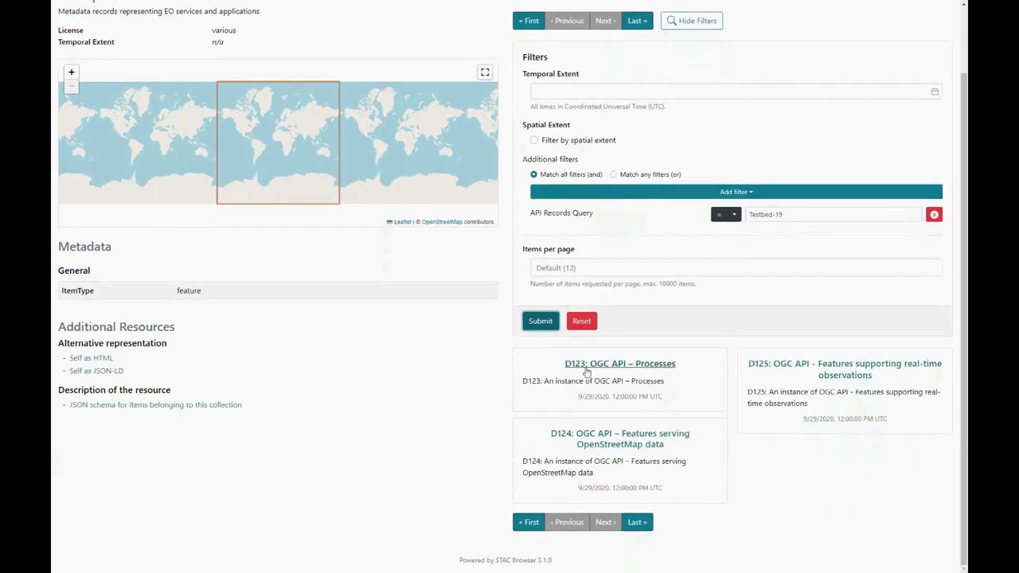
Open the D124 OGC API – Features record and expand its ISO 19139 and OGC 19-020r1 metadata assets.
click(585, 441)
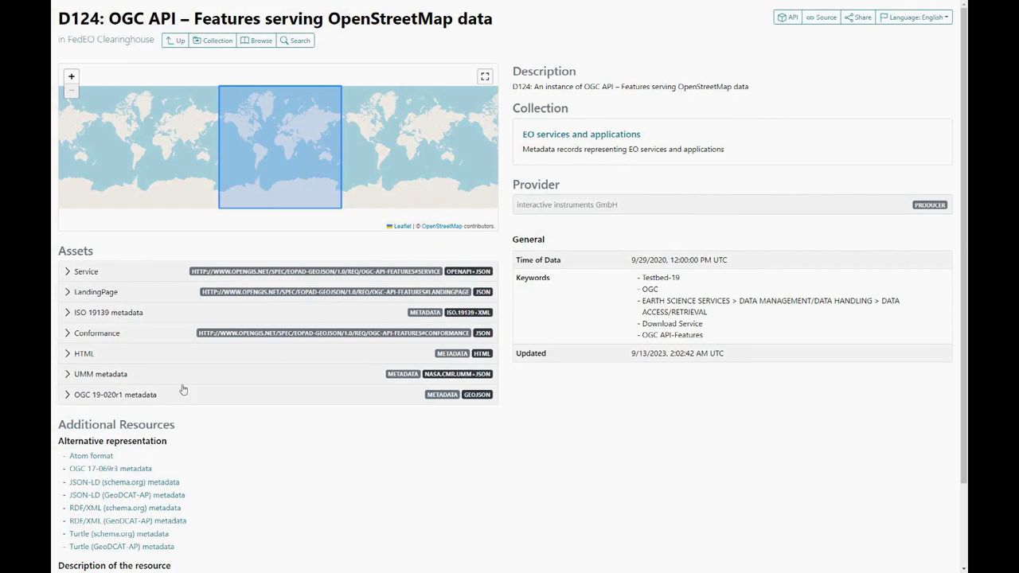
click(73, 315)
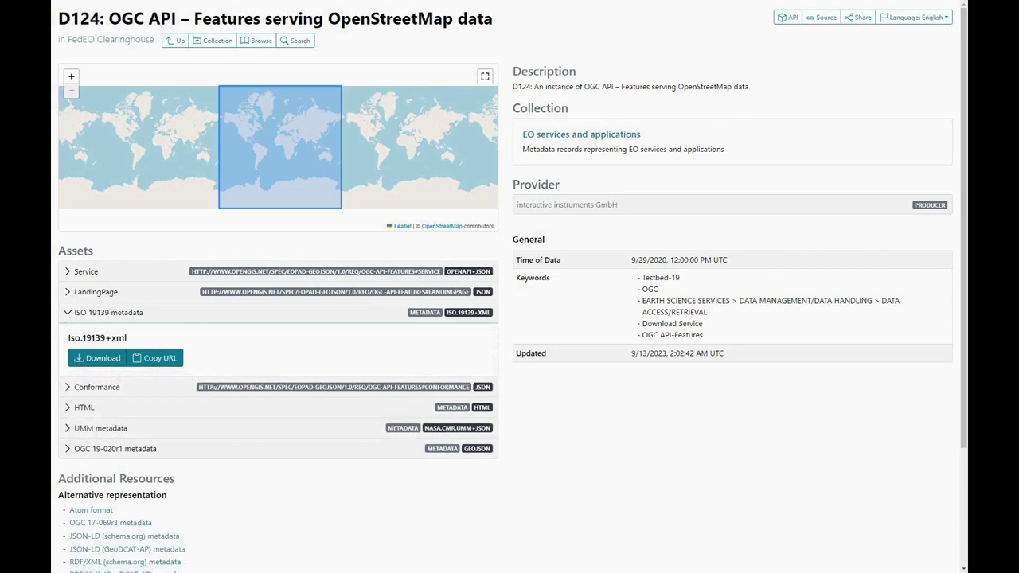
click(68, 450)
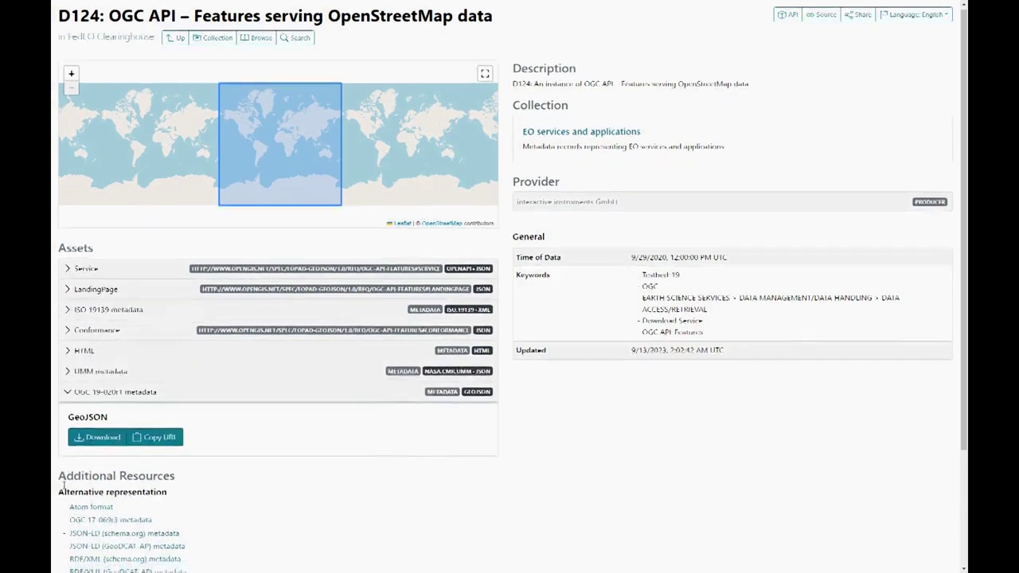
scroll(64, 477, down, 1)
scroll(63, 485, down, 1)
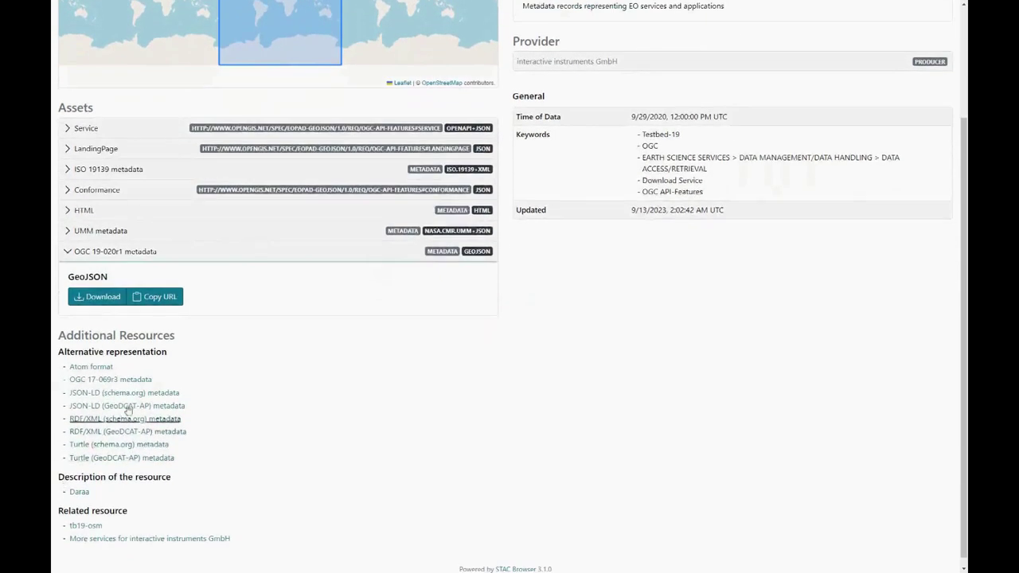
View the D124 record's JSON-LD (GeoDCAT-AP) metadata, highlight the provider e-mail and served dataset entries, and return to the record.
click(102, 407)
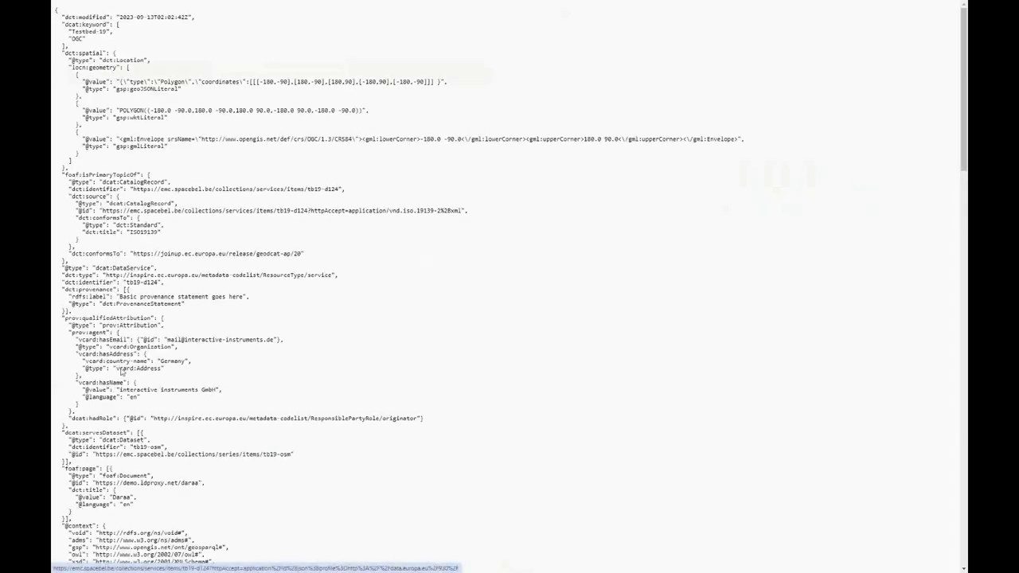
drag(164, 339, 233, 340)
scroll(118, 423, down, 1)
drag(117, 406, 185, 389)
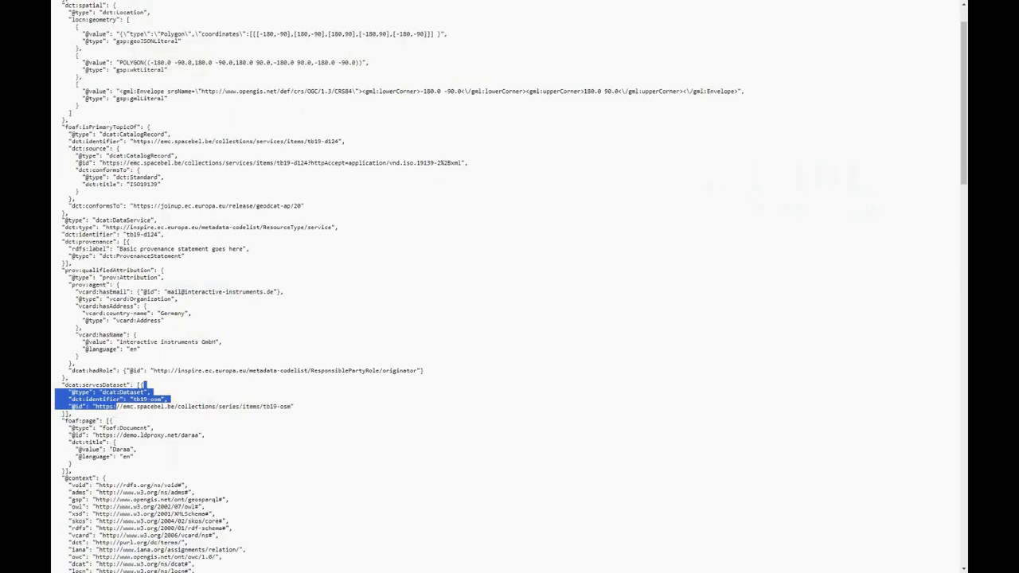
key(alt+Left)
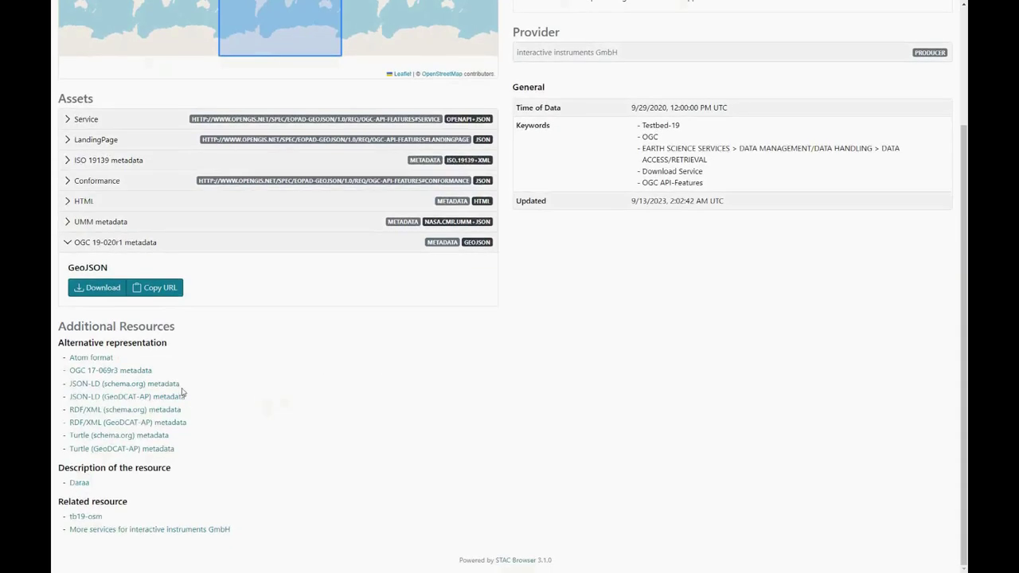
Look over the Daraa page linked as the D124 record's resource description, then return to the record.
click(79, 484)
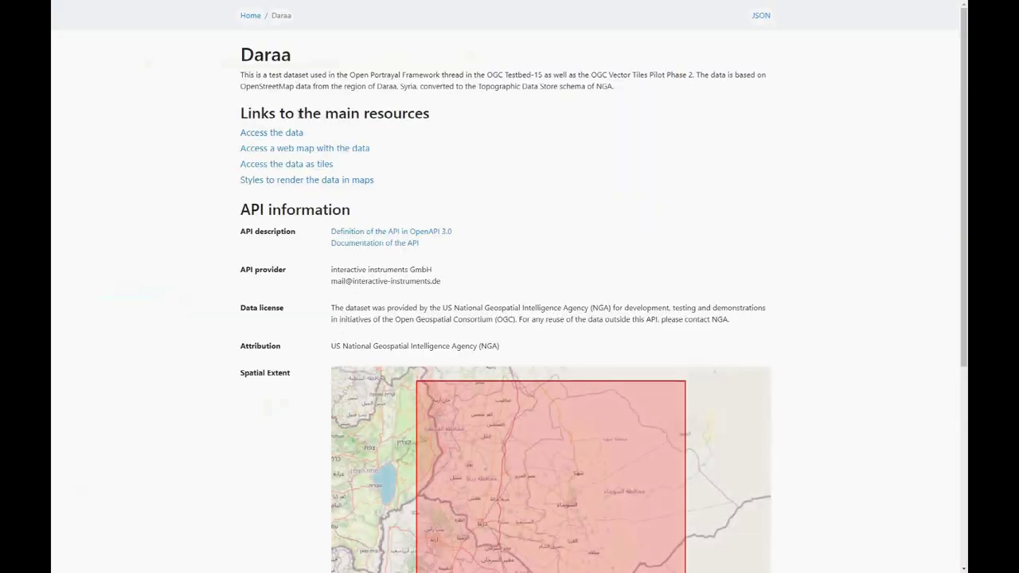
scroll(327, 239, down, 3)
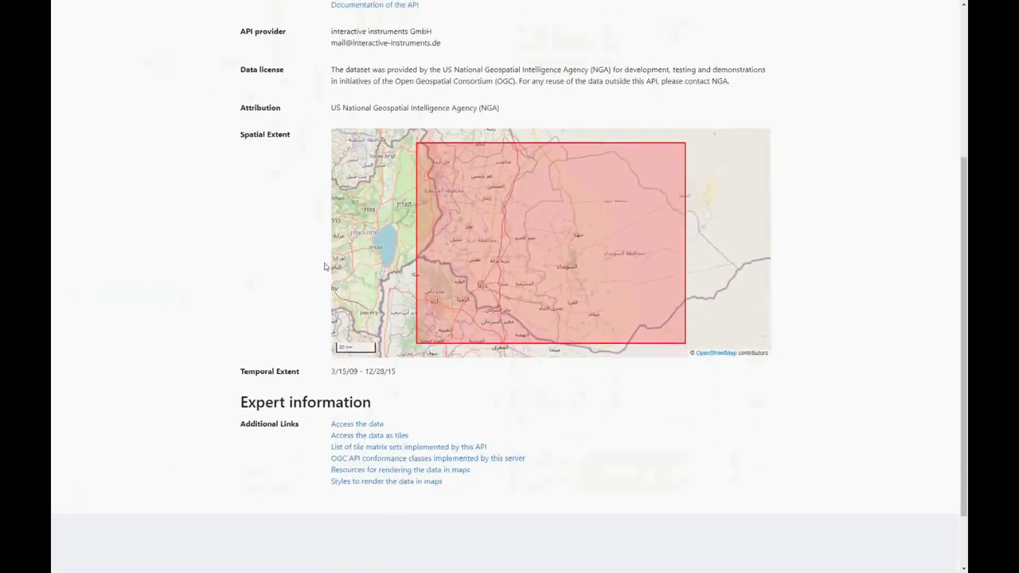
key(alt+Left)
scroll(195, 108, up, 2)
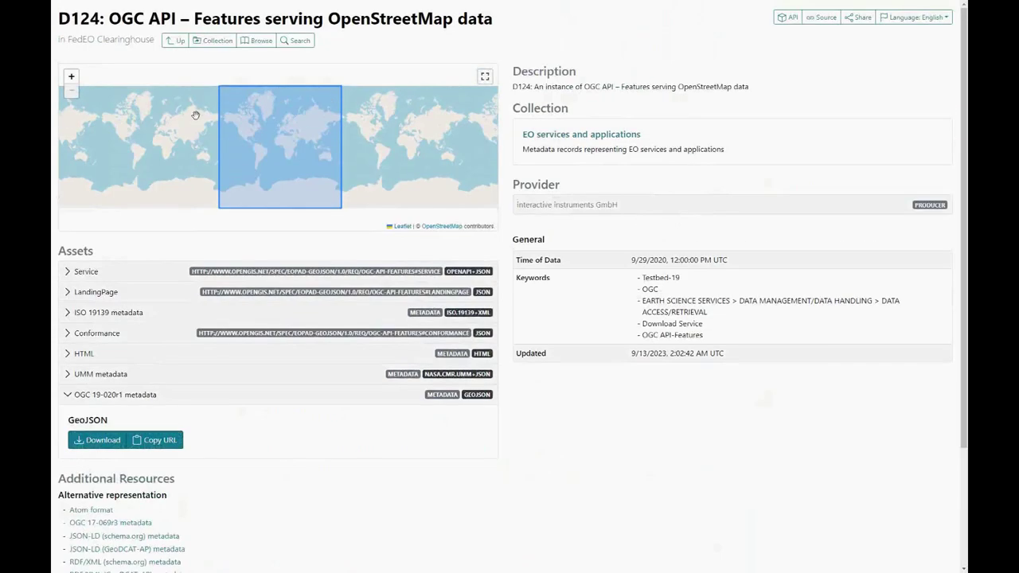
Search the catalog's collections for the term Testbed-19.
click(176, 42)
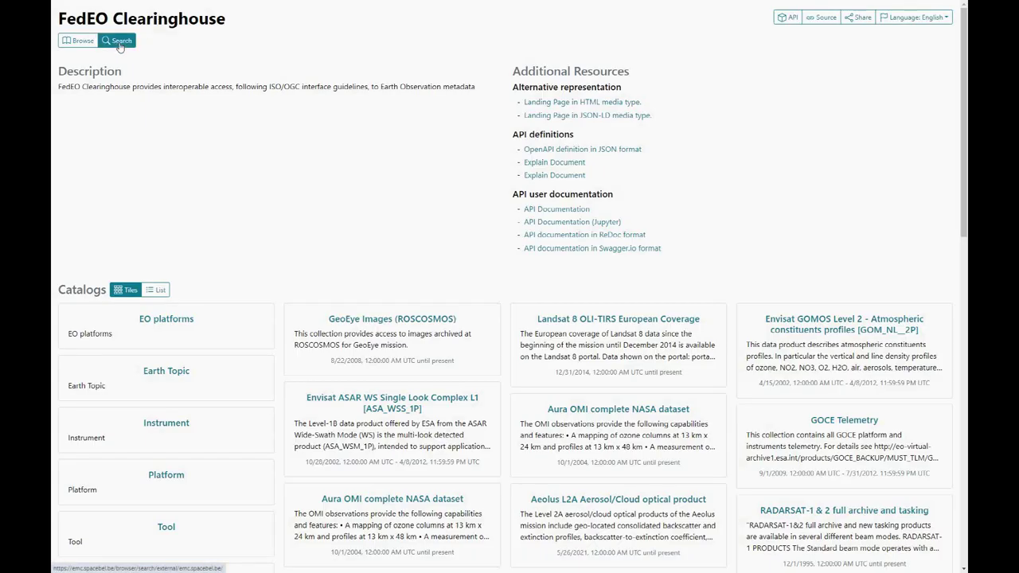
click(120, 40)
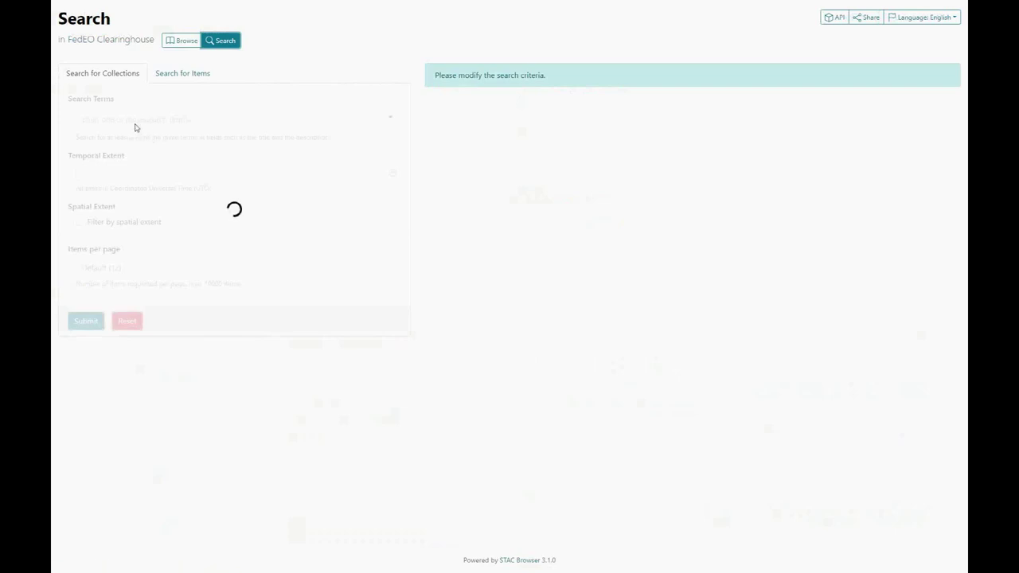
click(136, 120)
text(Tes)
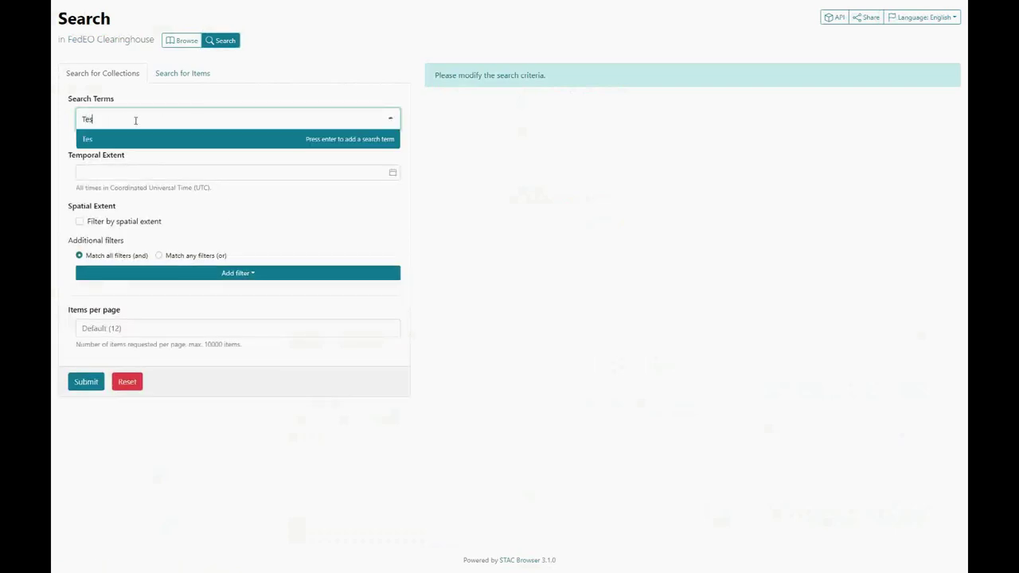
text(tbed-19)
click(146, 140)
click(87, 383)
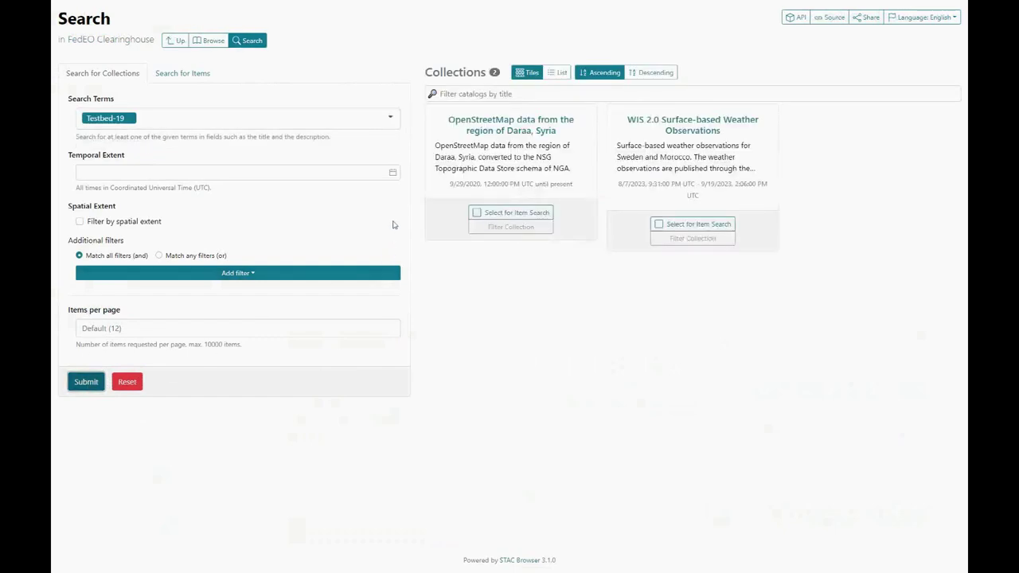
Open the OpenStreetMap data from the region of Daraa, Syria collection and inspect its OGC 17-069r3, ISO 19139 and ISO 19139-2 metadata assets.
click(517, 129)
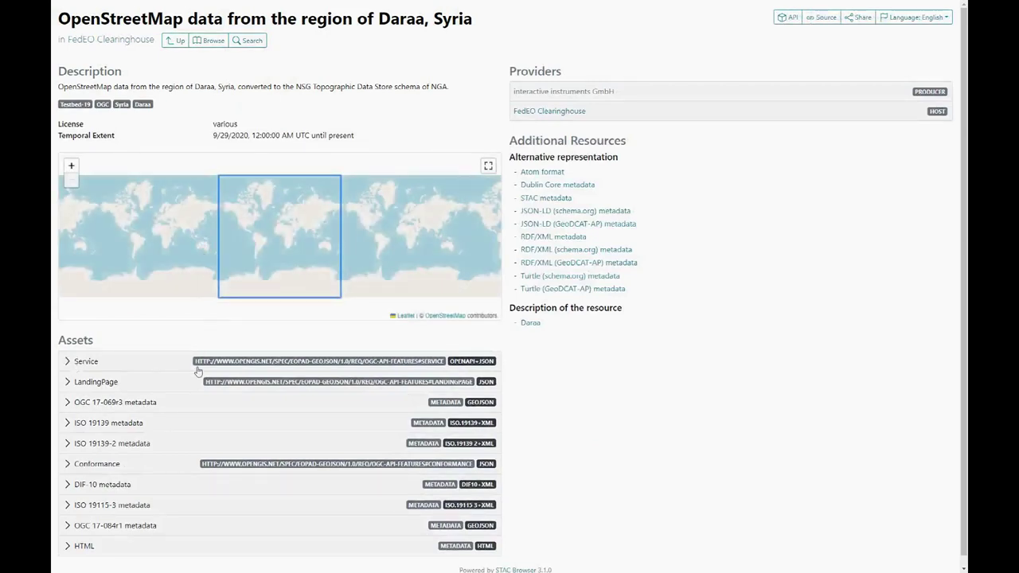
click(65, 402)
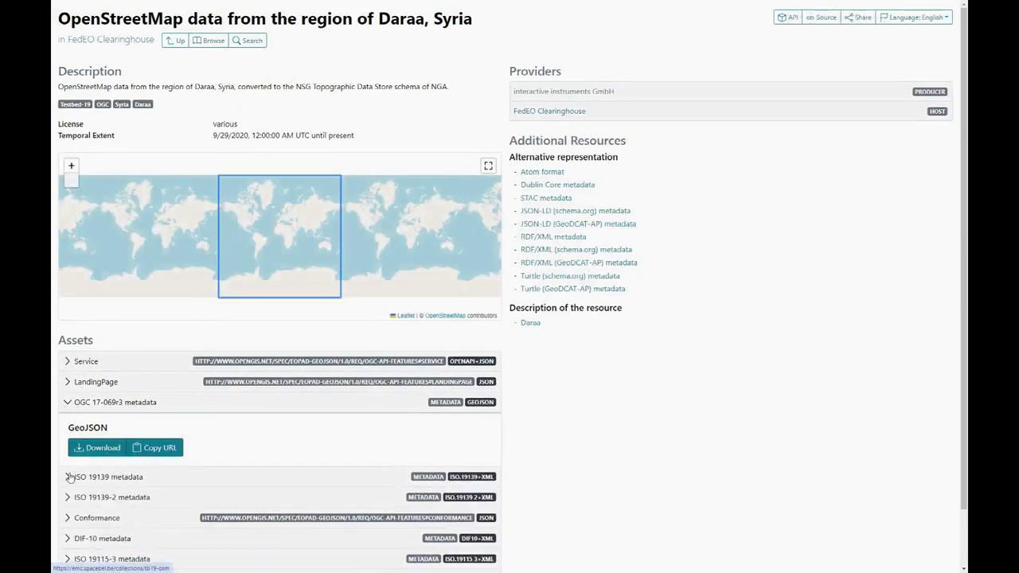
click(68, 478)
scroll(67, 450, down, 1)
click(67, 434)
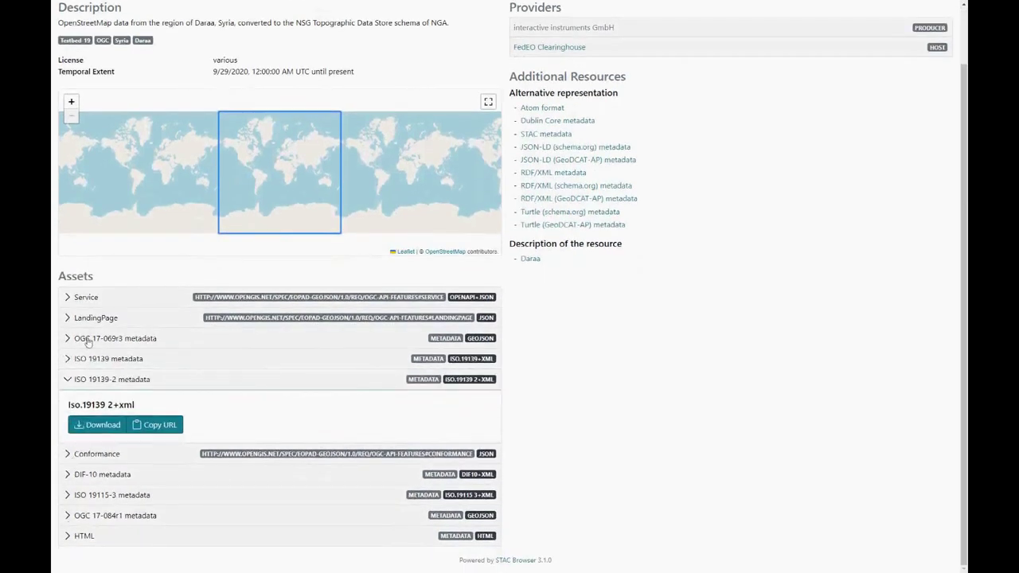
click(67, 297)
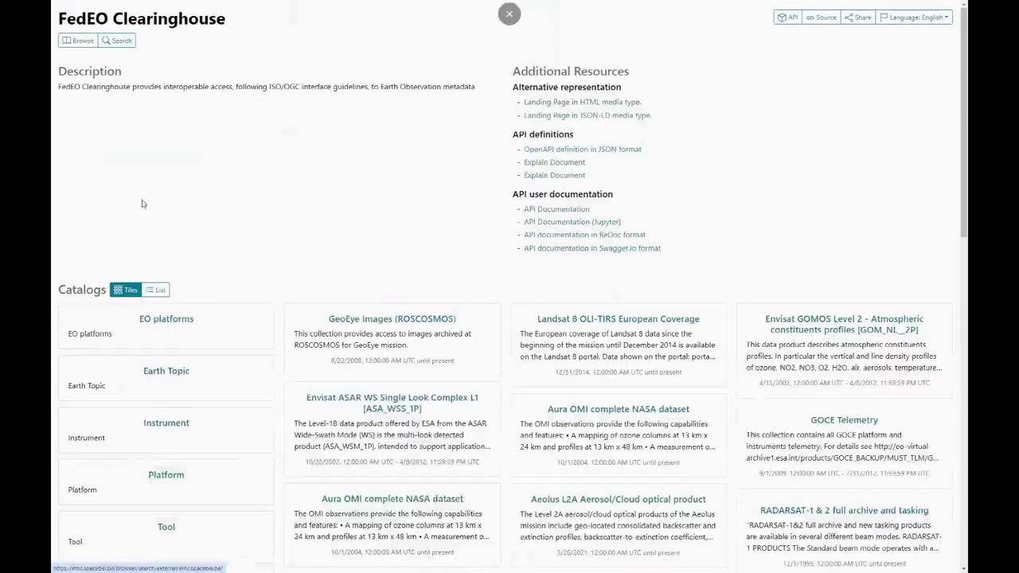
Open the EO services and applications collection from the FedEO Clearinghouse catalog list.
scroll(179, 381, down, 10)
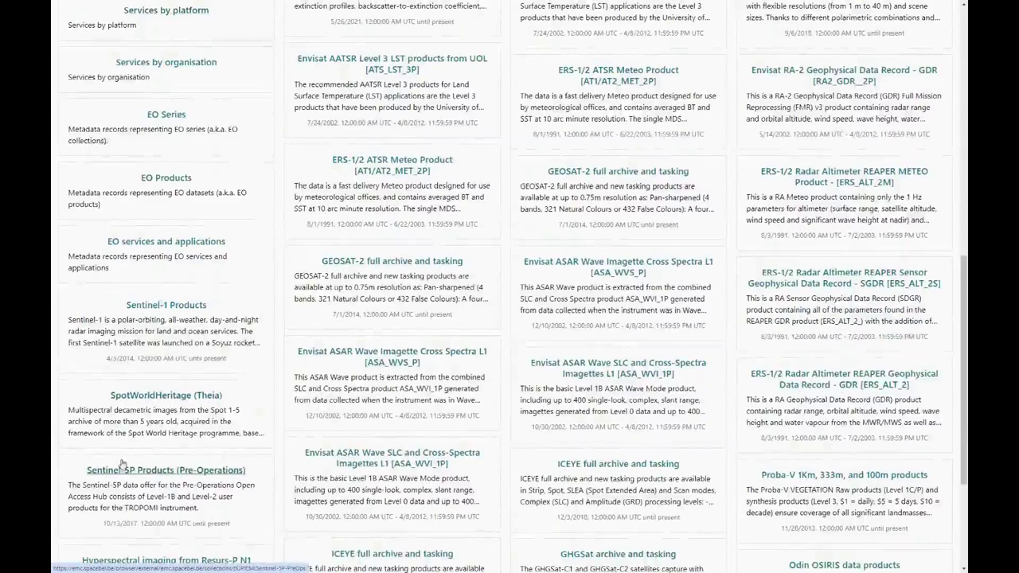
scroll(137, 339, down, 2)
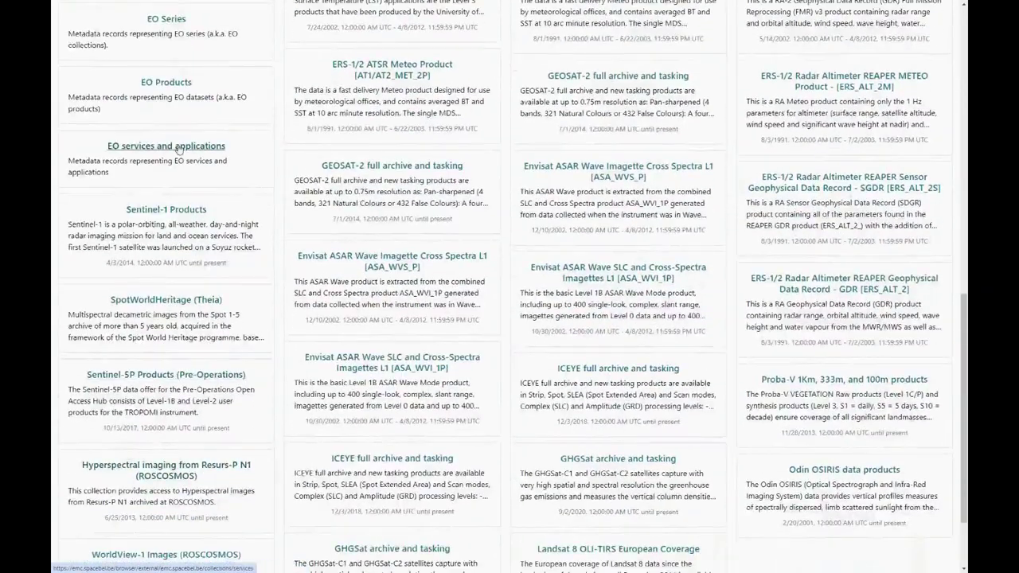
click(179, 147)
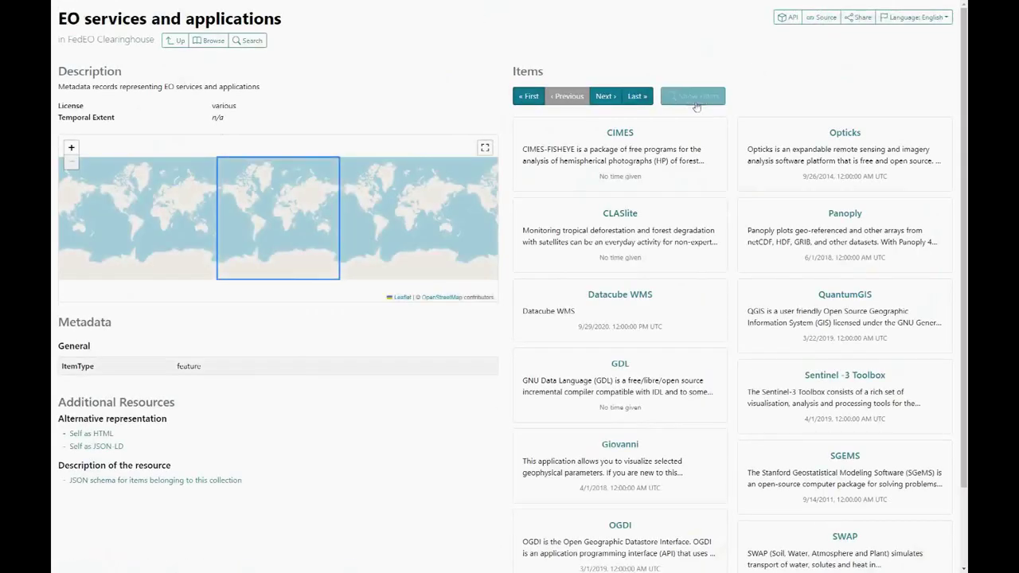
Filter the collection's items by an Organisation name equal to Spacebel SA and display the matching records.
click(699, 97)
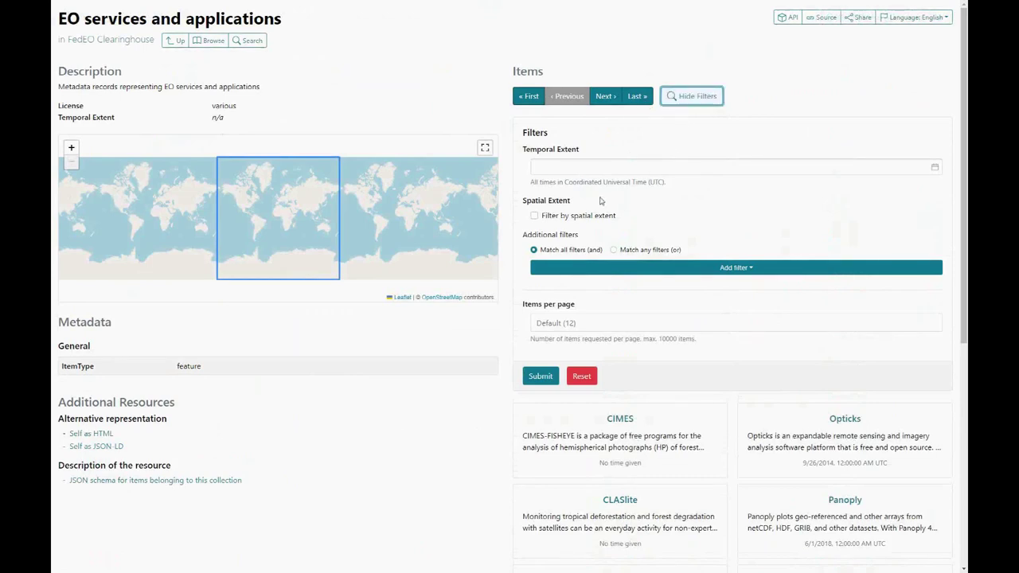
click(609, 269)
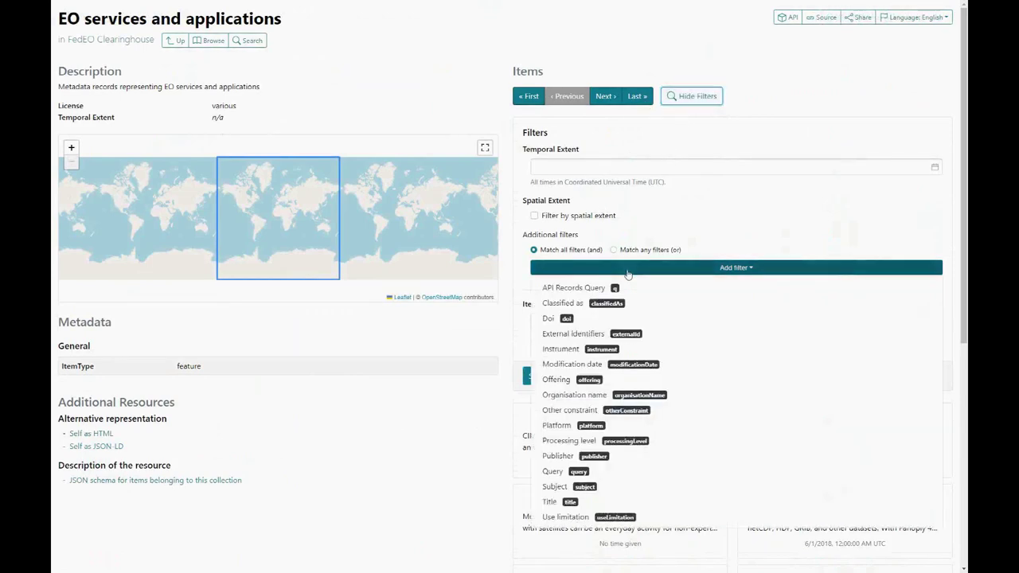
click(561, 398)
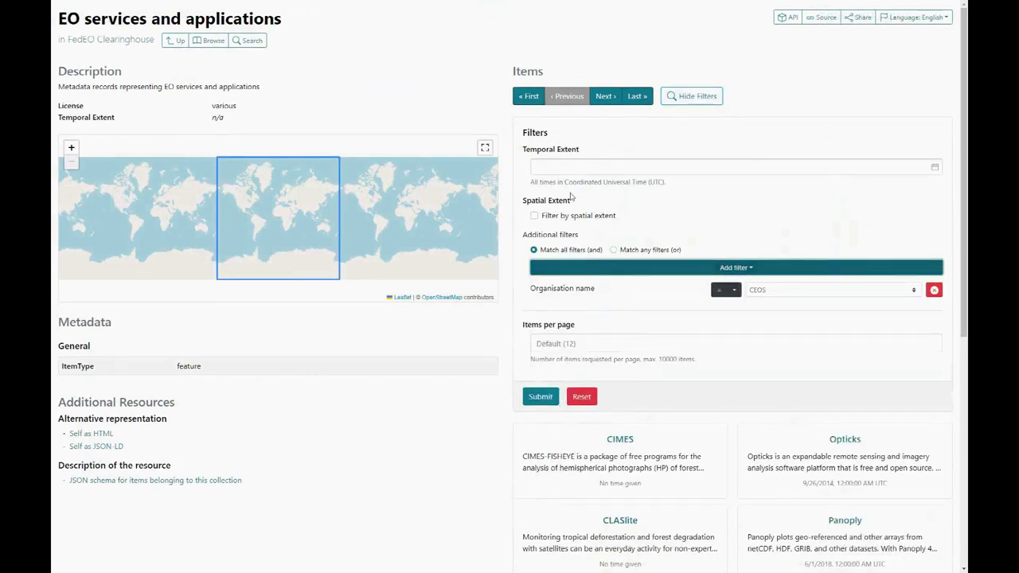
click(795, 292)
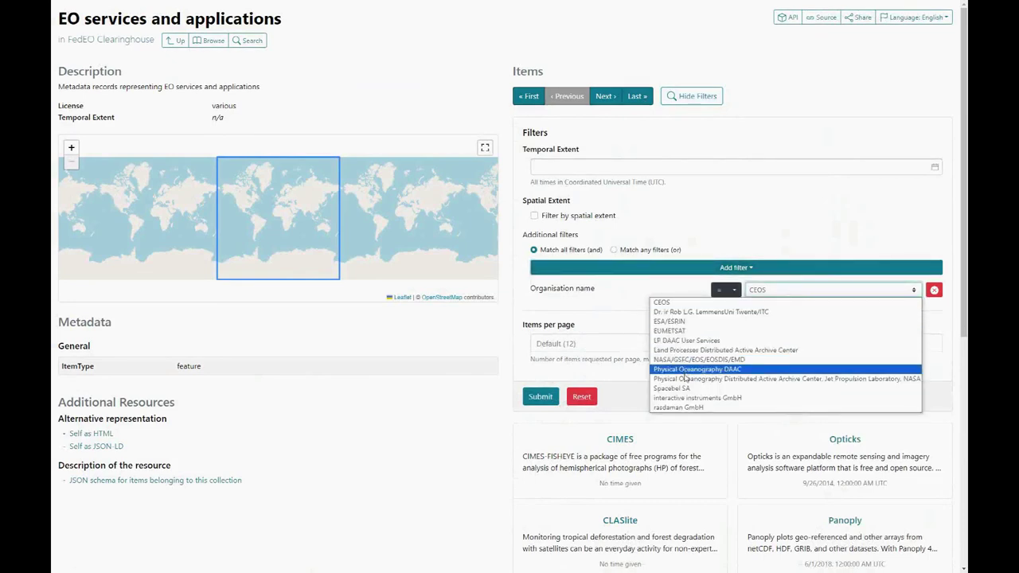
click(683, 389)
click(527, 396)
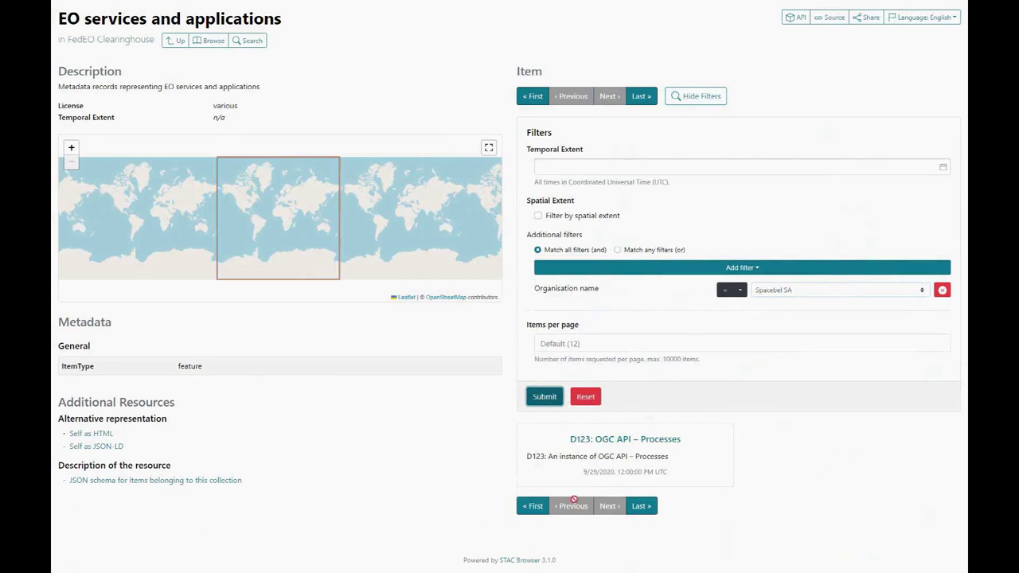
Open the D123 OGC API – Processes record and view the JSON of its DescribeProcess asset.
click(626, 443)
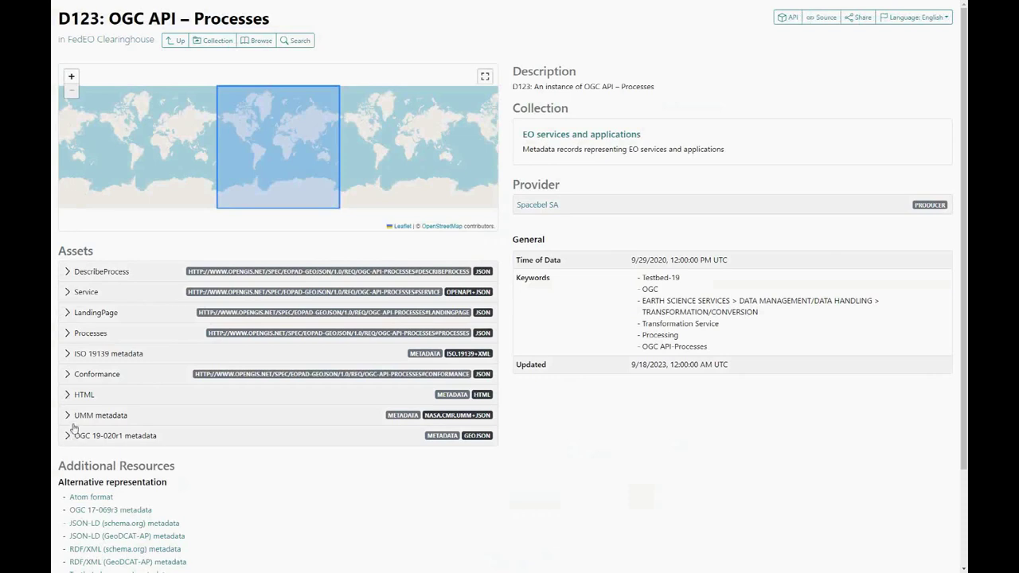
mouse_move(96, 538)
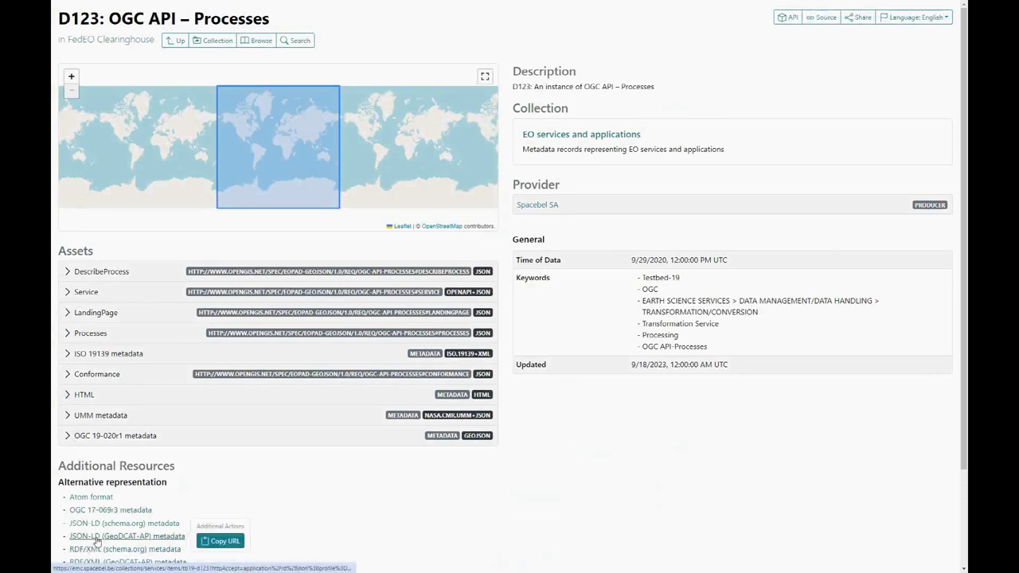
click(65, 273)
click(97, 319)
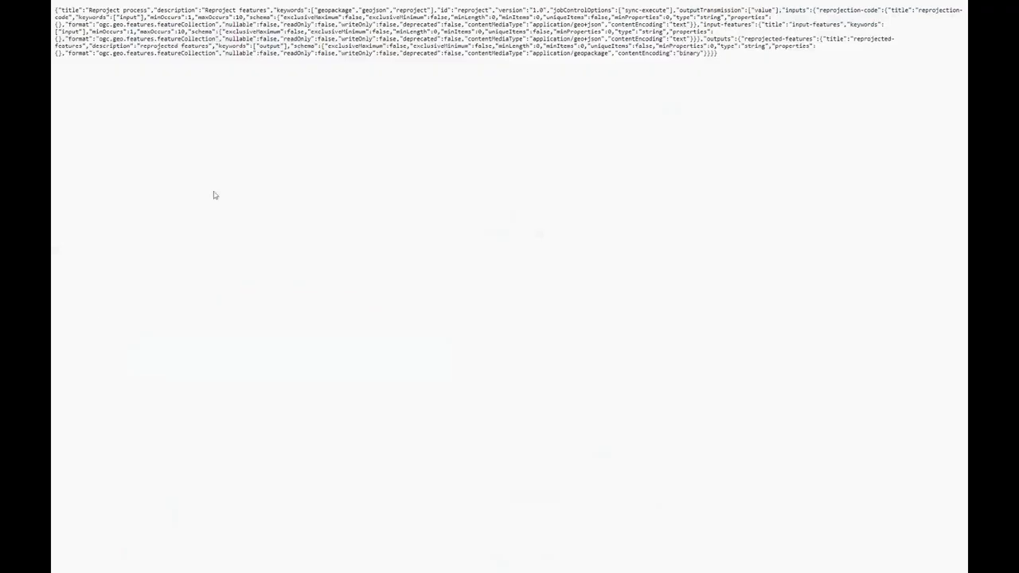
drag(792, 109, 53, 4)
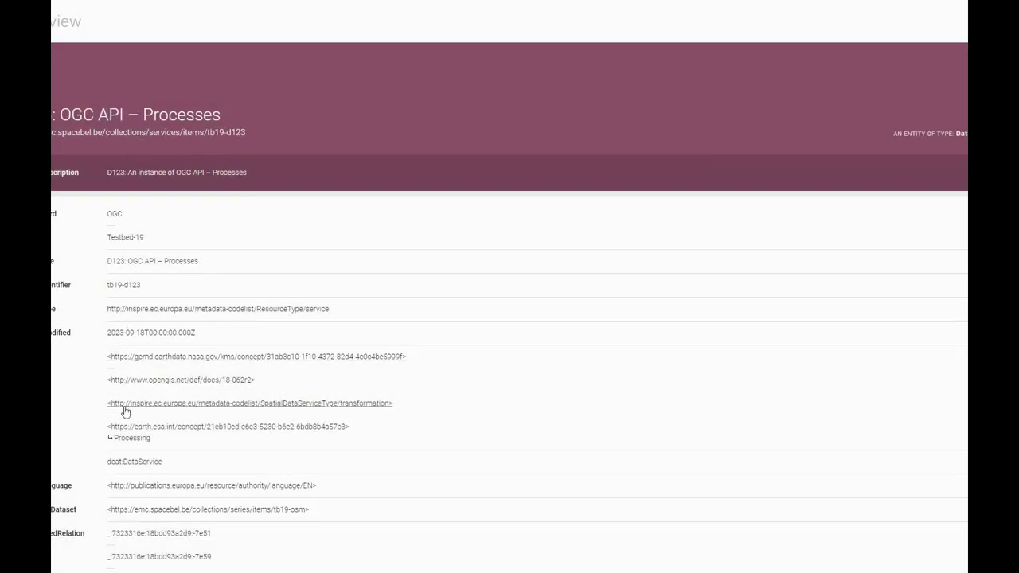
Look through the properties of the D123 record in its linked-data view.
scroll(125, 416, down, 2)
scroll(123, 426, down, 3)
scroll(123, 426, up, 5)
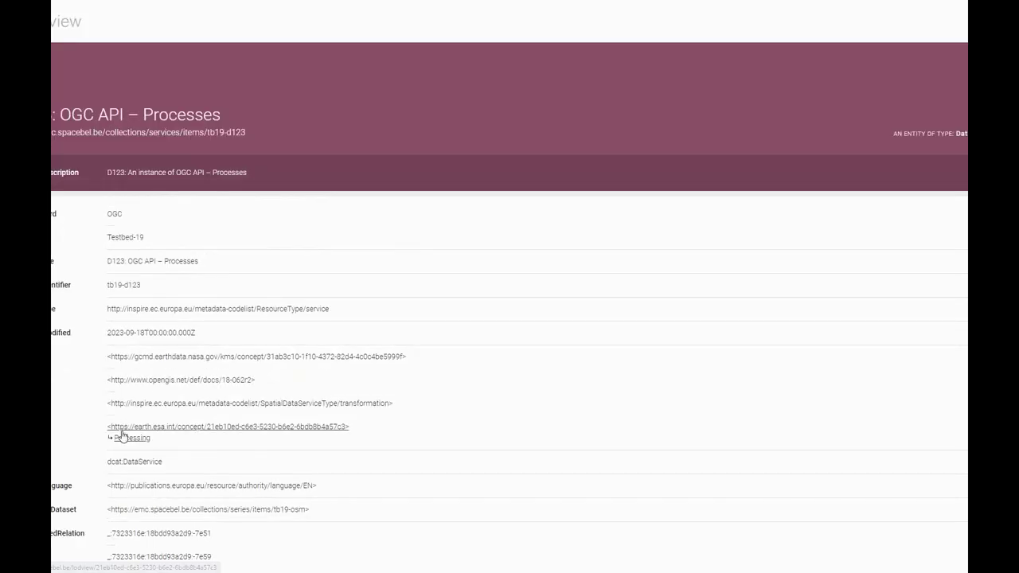
Follow the 18-062r2 document link, read the OGC API - Processes - Part 1: Core concept page, and leave it.
click(140, 383)
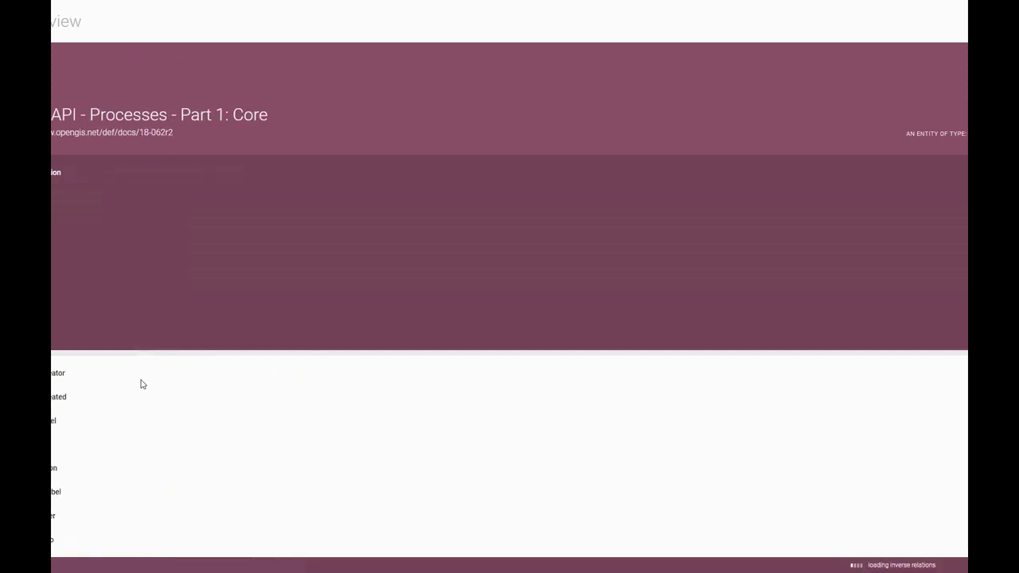
scroll(284, 351, down, 3)
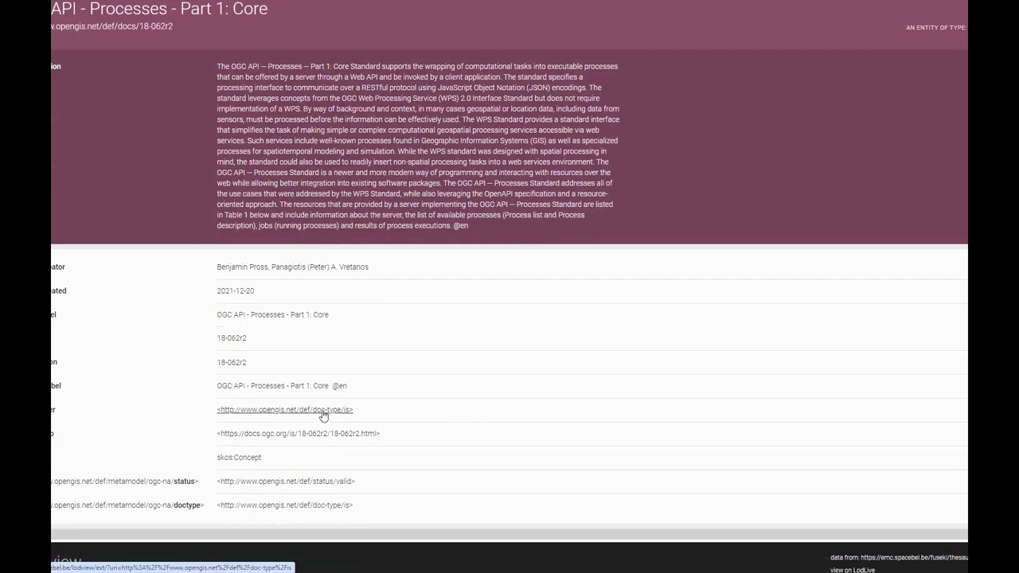
scroll(414, 437, down, 2)
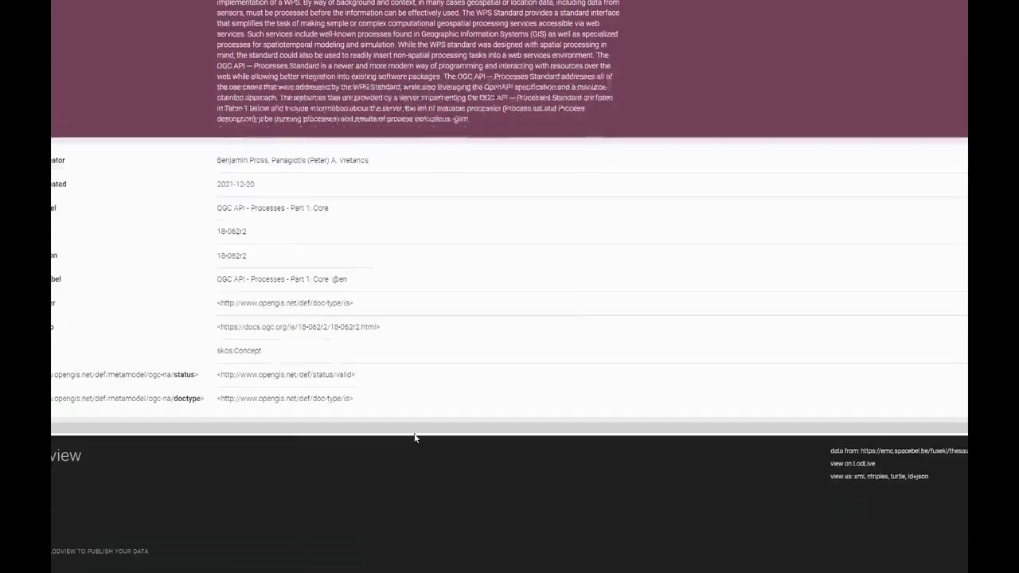
scroll(414, 436, up, 1)
key(alt+Left)
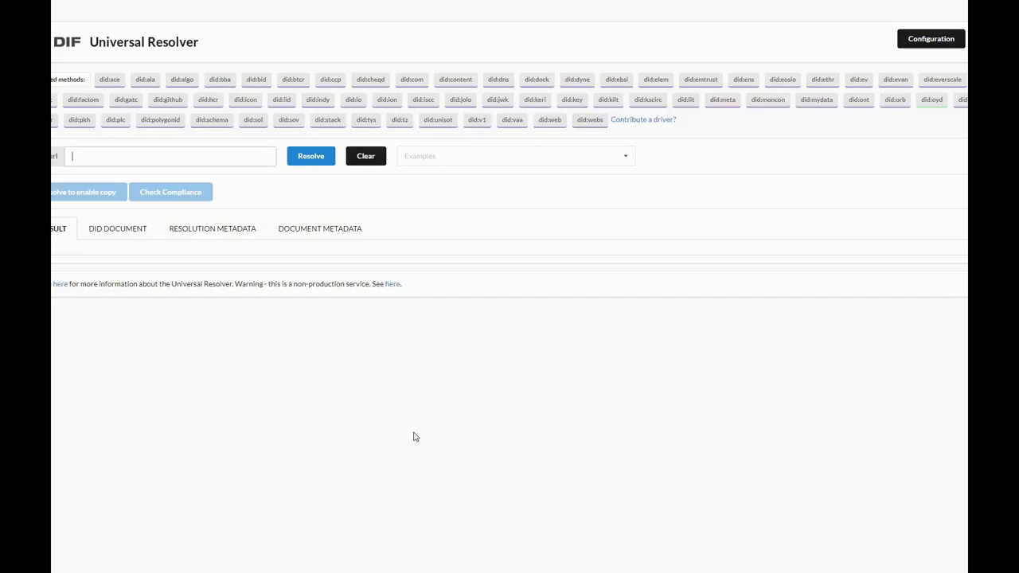
Resolve the identifier did:web:emc.spacebel.be and bring its listed services and verification methods into view.
text(did:web:emc.spacebel.be)
click(311, 156)
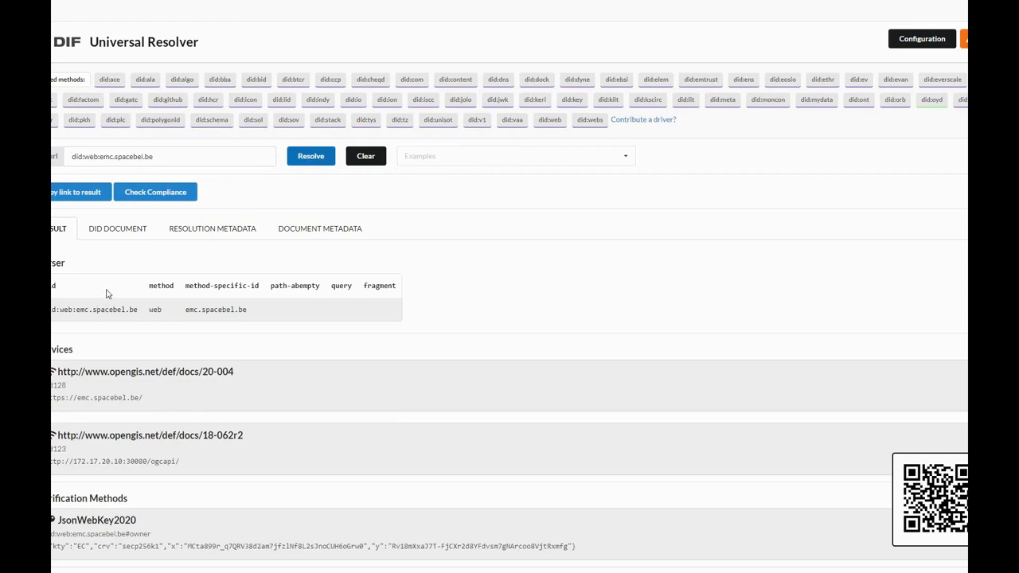
scroll(107, 294, down, 1)
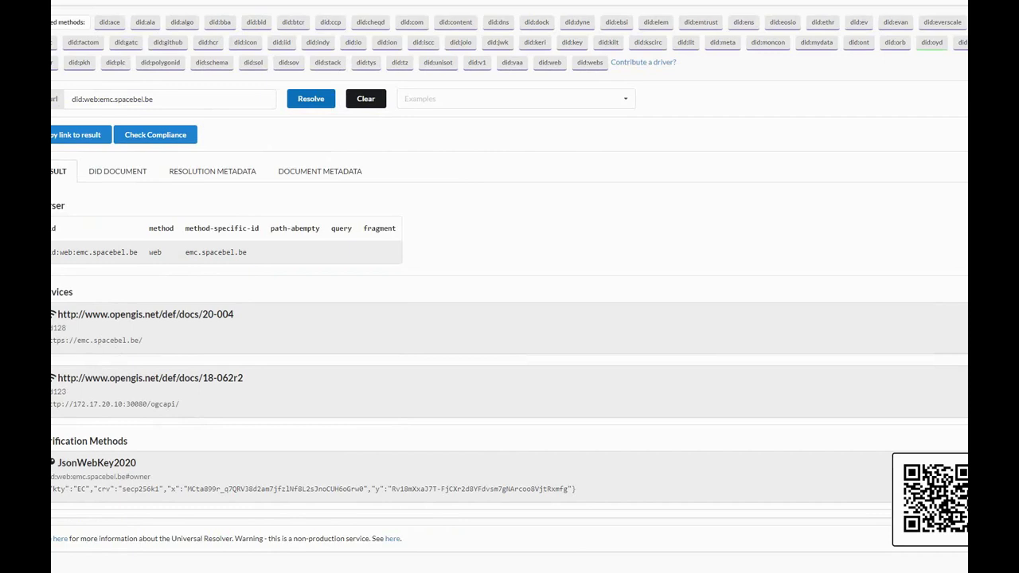
triple_click(162, 343)
key(ctrl+c)
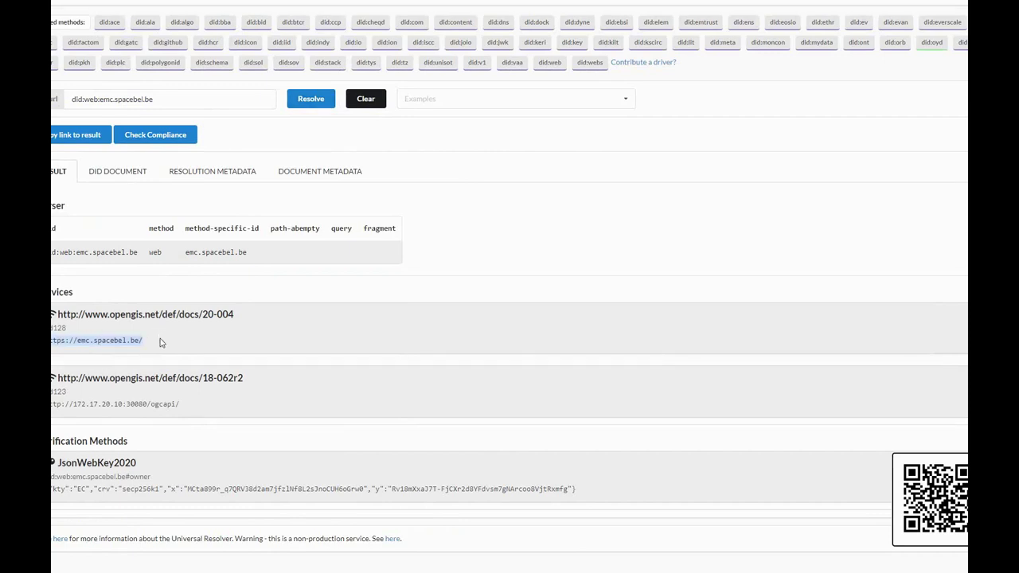
key(F11)
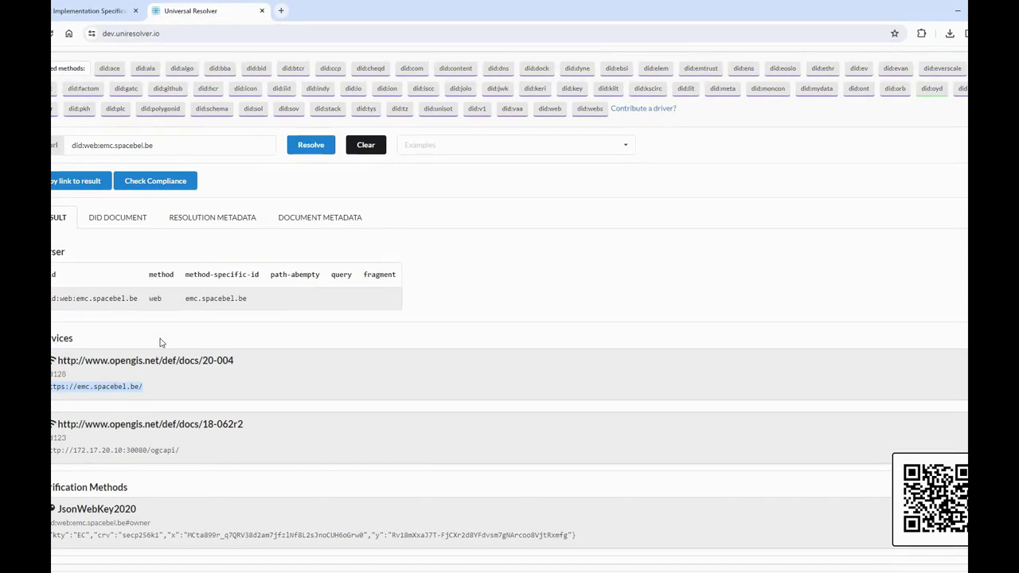
click(207, 39)
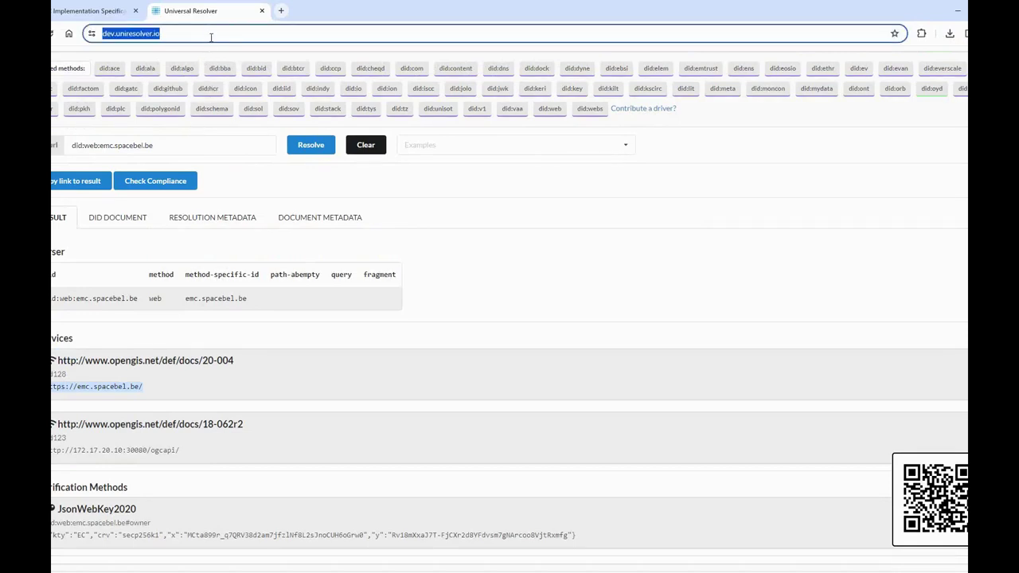
key(ctrl+v)
key(Return)
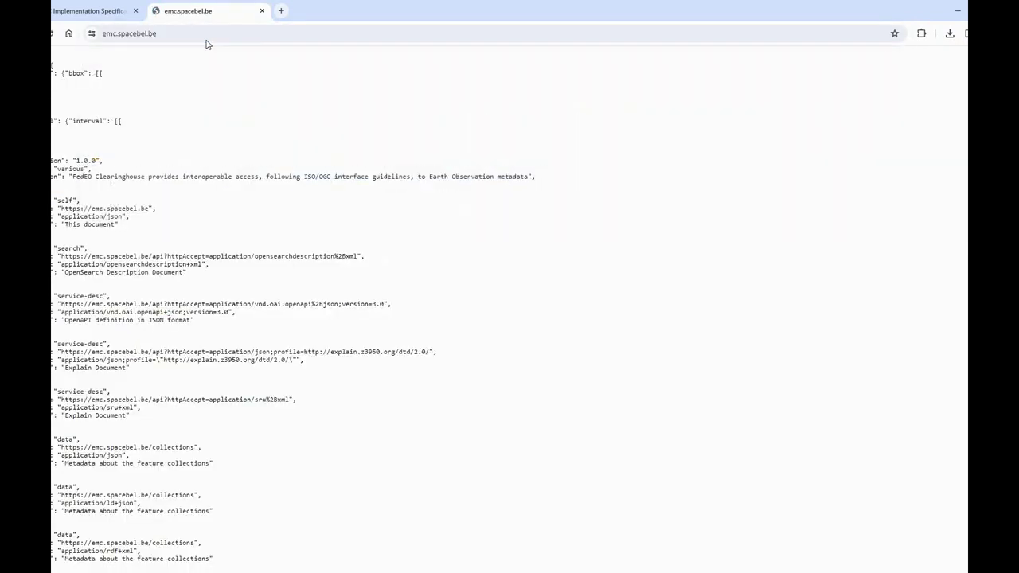